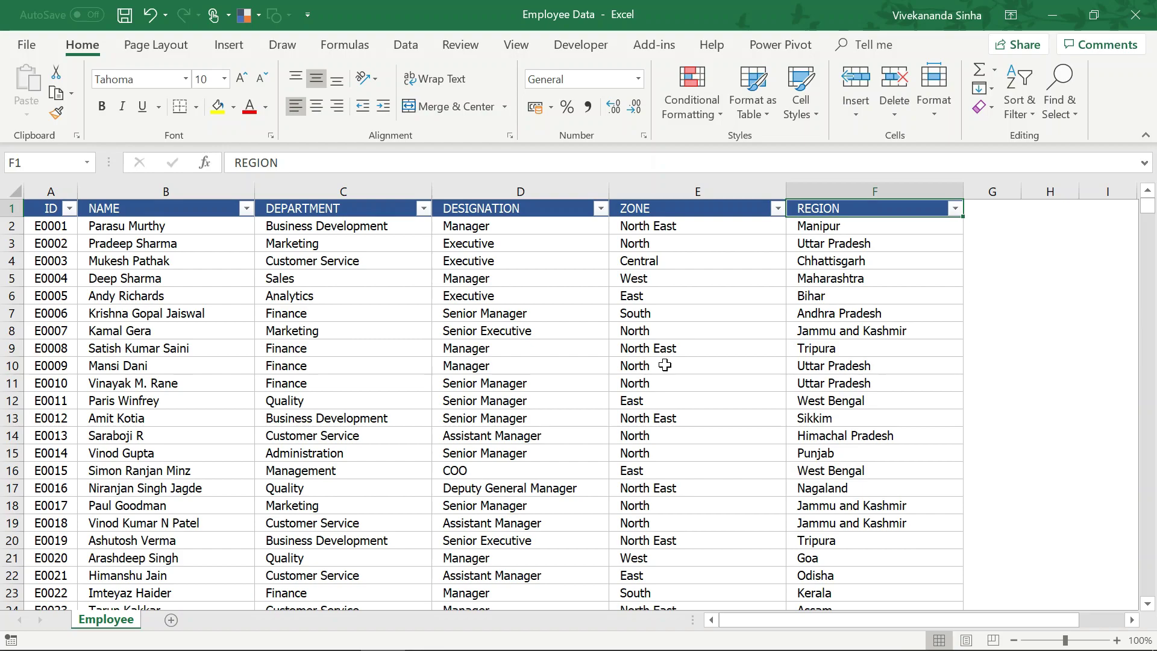
Filter the ZONE column of the Employee table to show only Central
left_click_drag(715, 188, 844, 192)
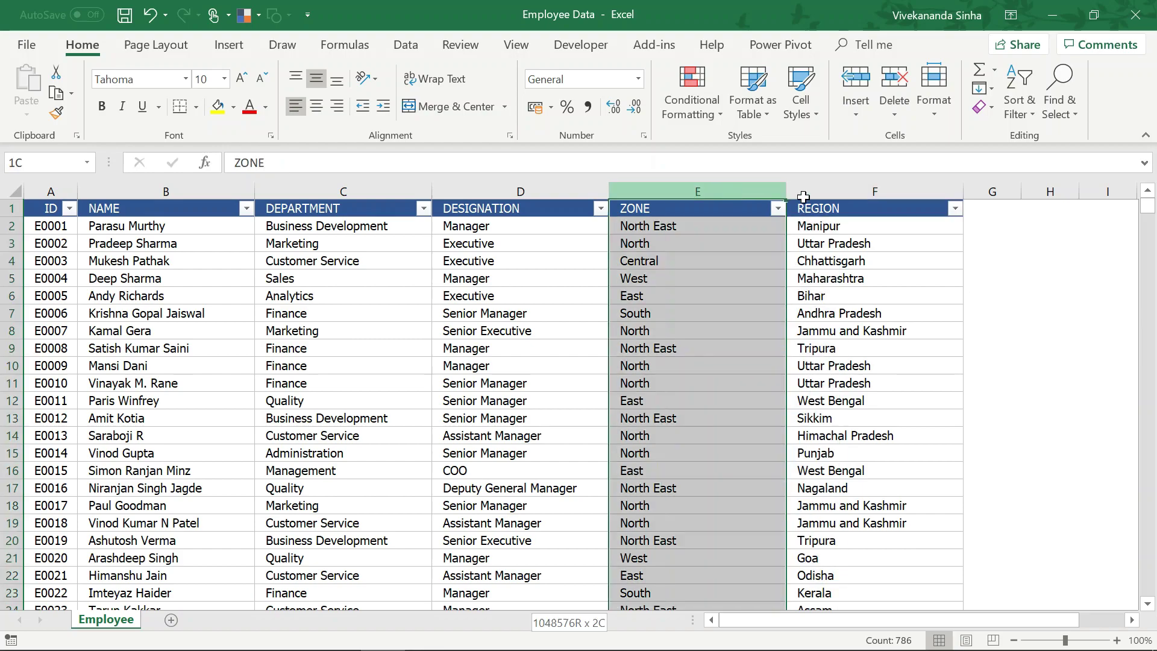
left_click(731, 211)
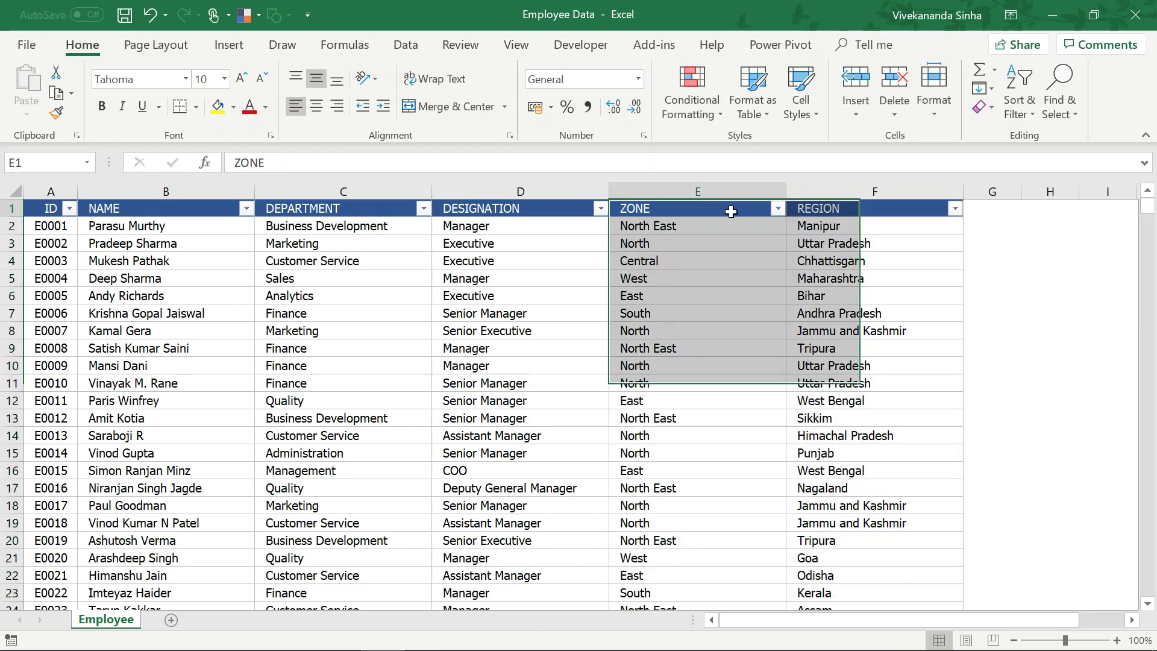
left_click(822, 208)
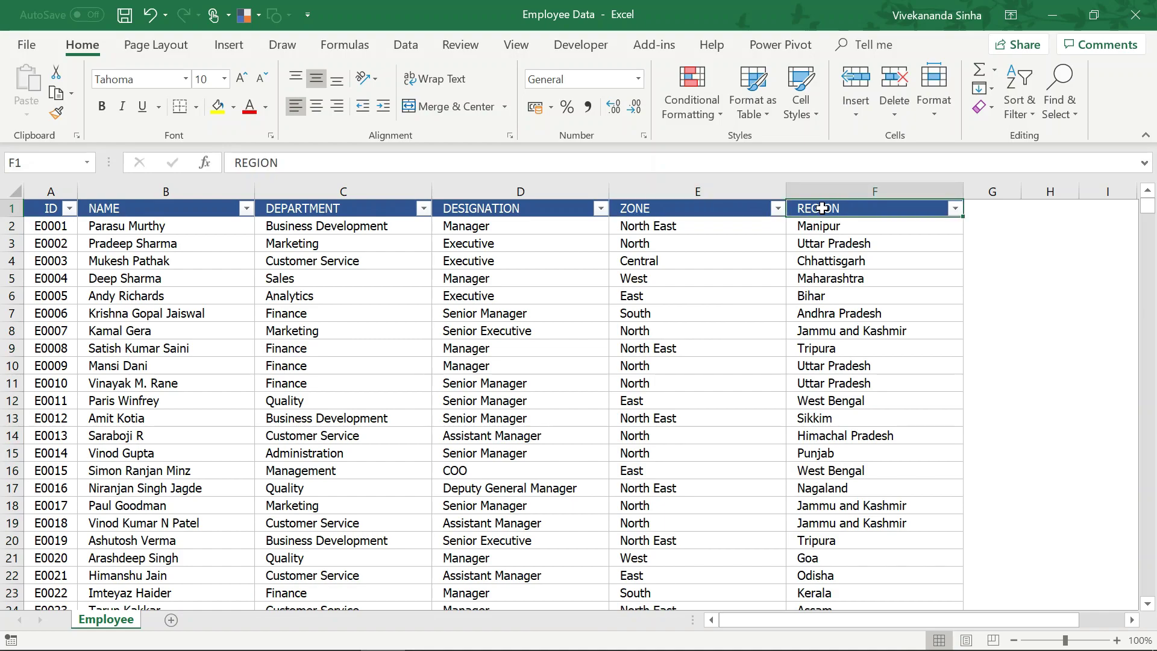
left_click(779, 208)
left_click(594, 385)
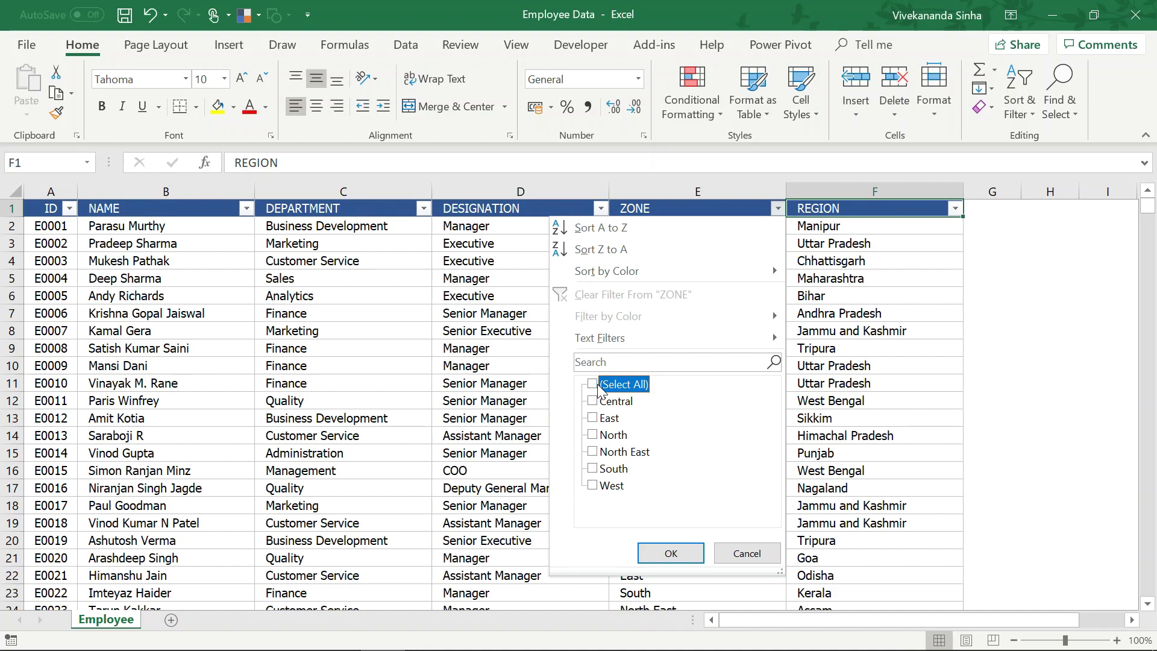
left_click(592, 401)
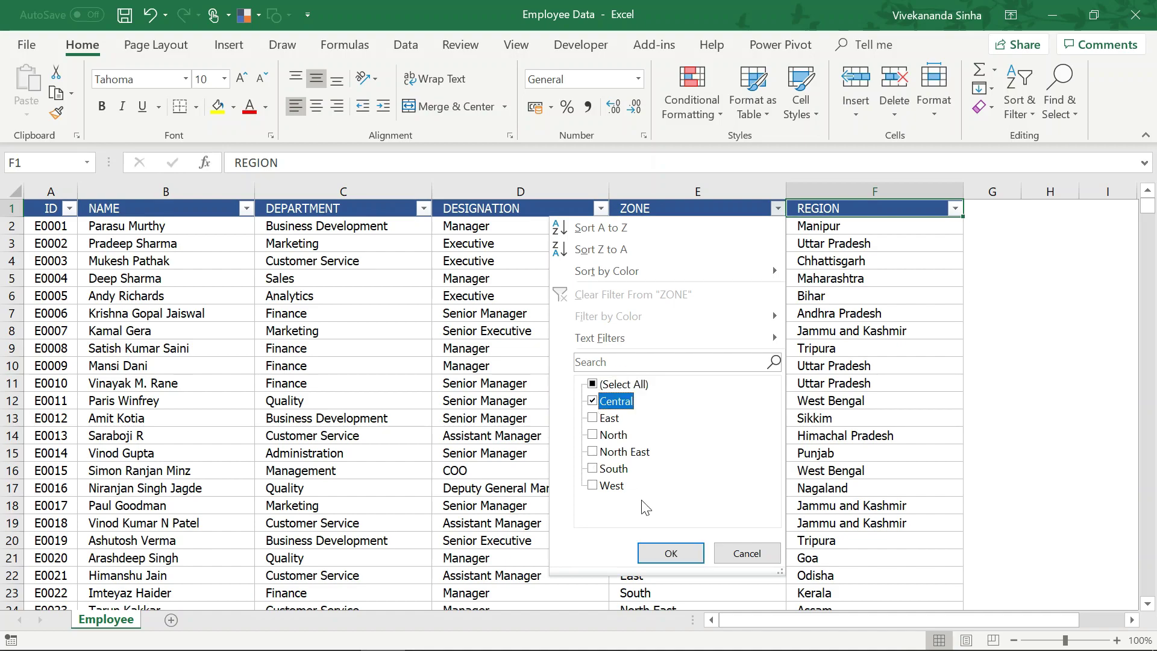
left_click(654, 553)
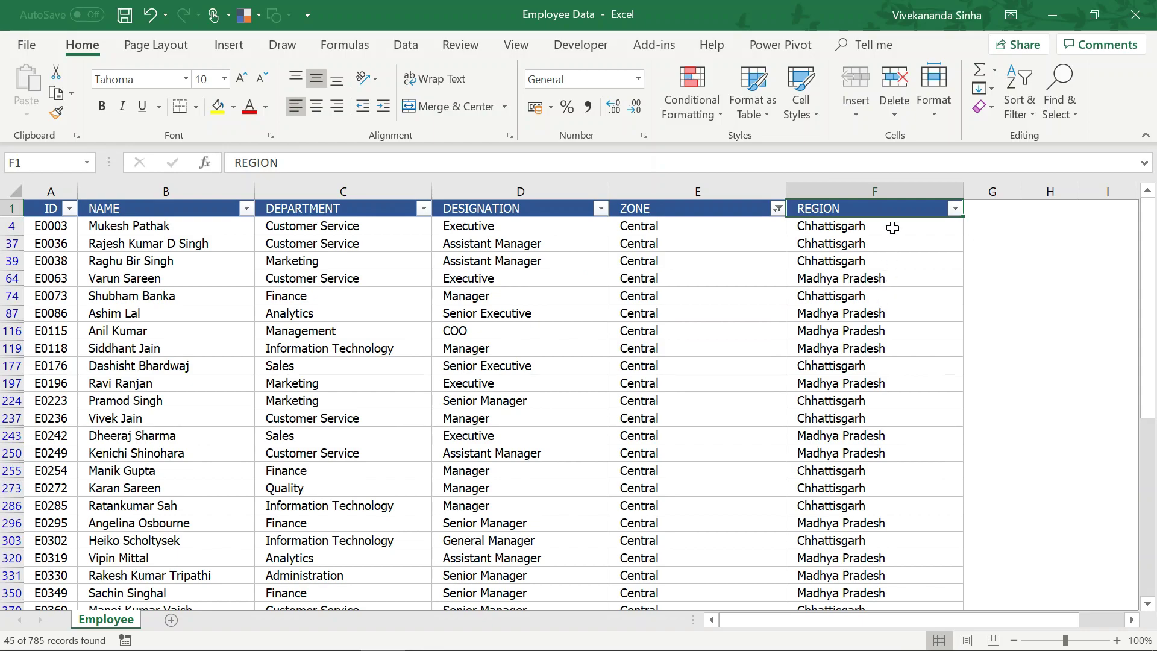
Review the Central regions, Chhattisgarh and Madhya Pradesh, in the REGION filter list without changing it
left_click_drag(892, 227, 879, 424)
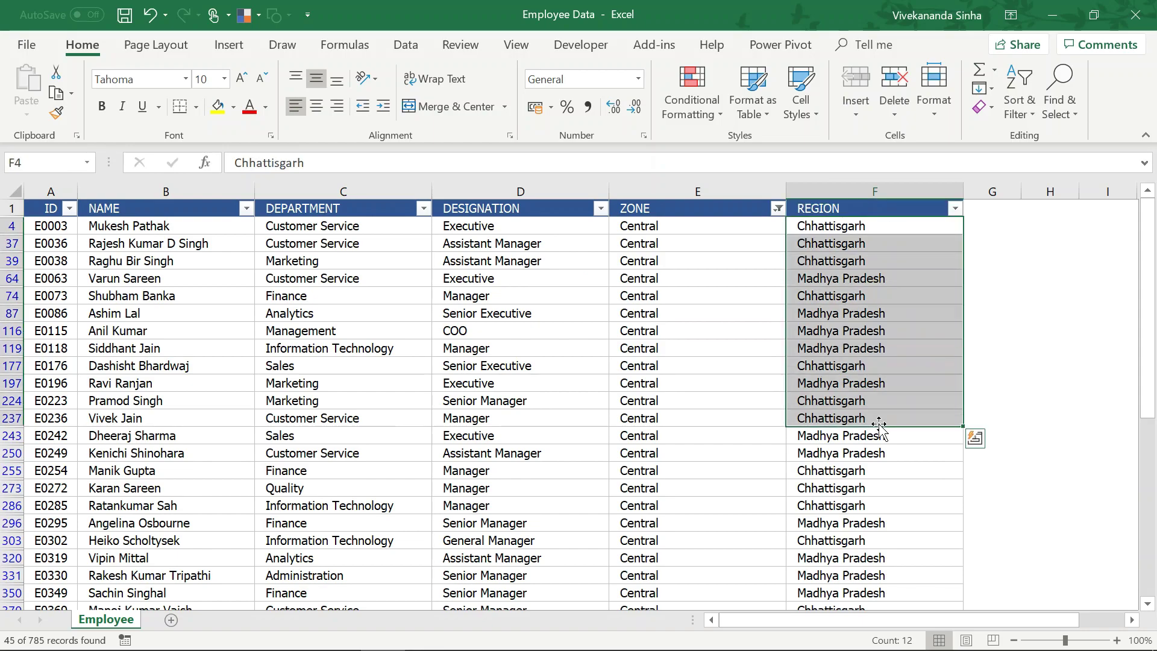
left_click(955, 208)
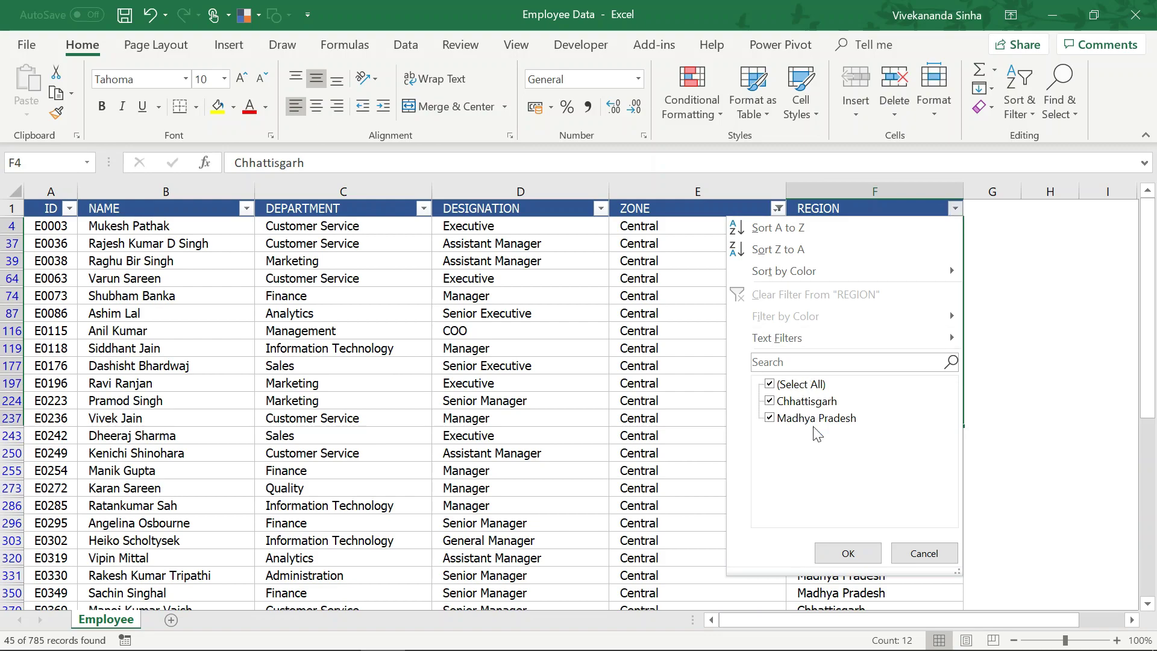
left_click(671, 448)
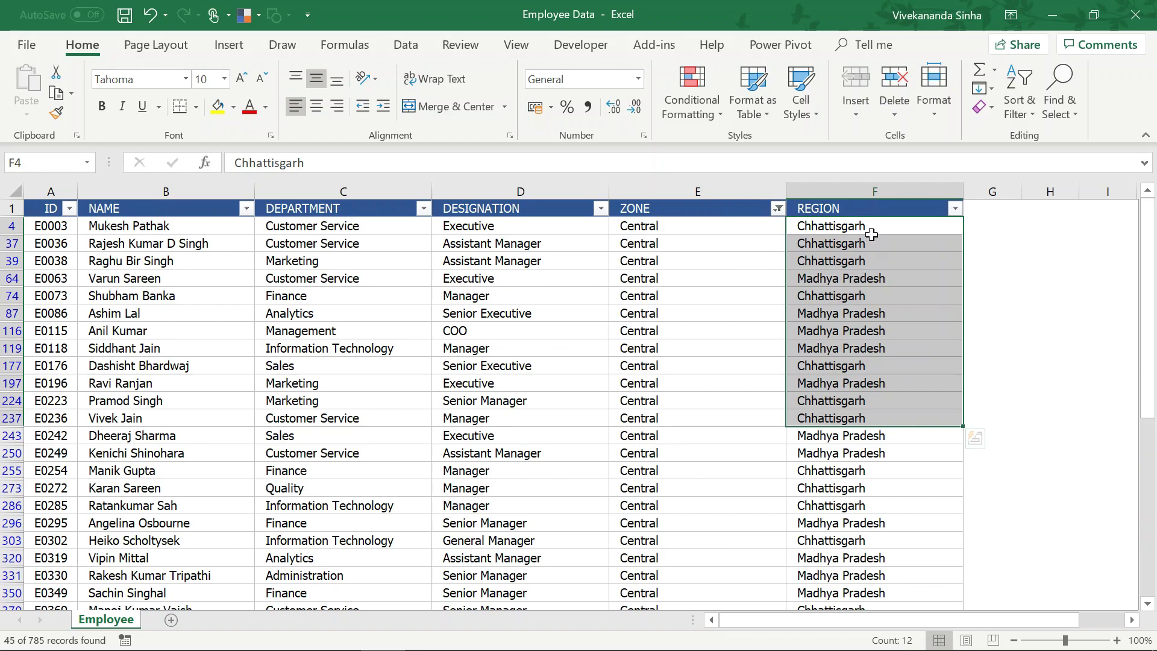
left_click_drag(872, 242, 865, 425)
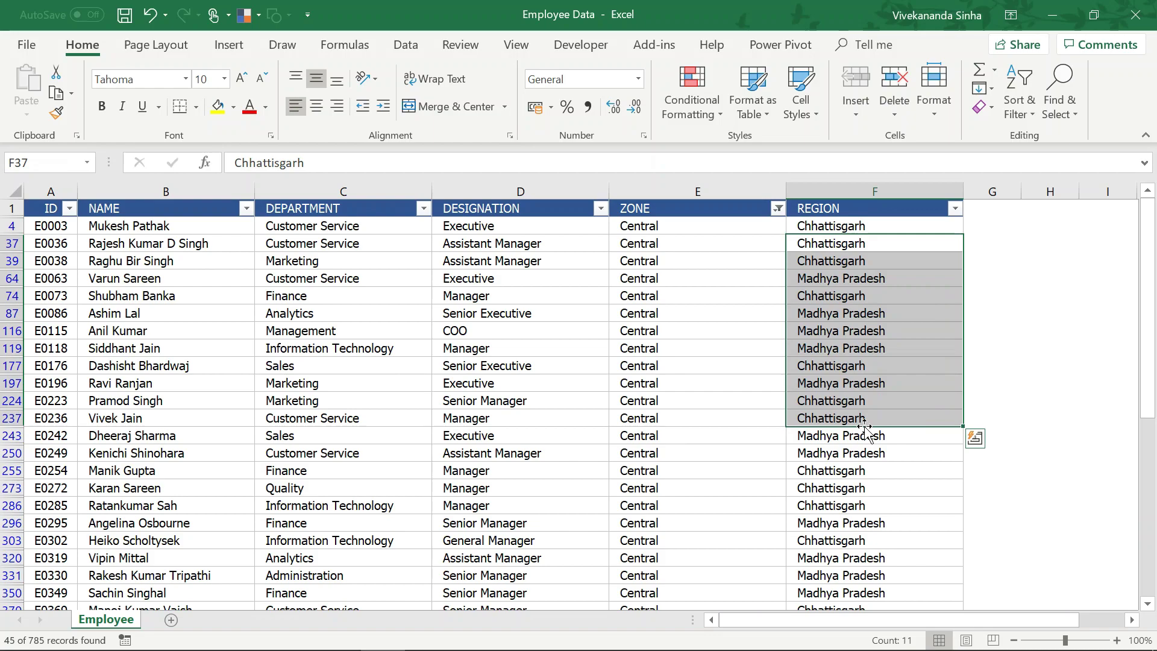
Change the ZONE filter from Central to East only, showing 101 of 785 records
left_click(778, 208)
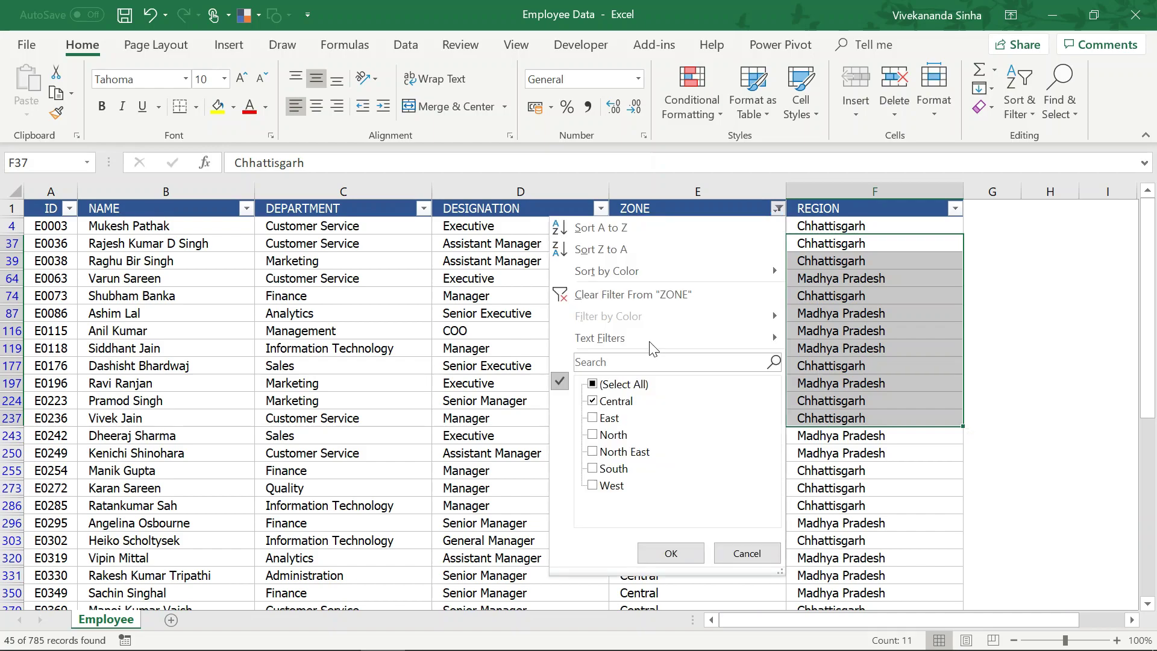
left_click(615, 386)
left_click(595, 401)
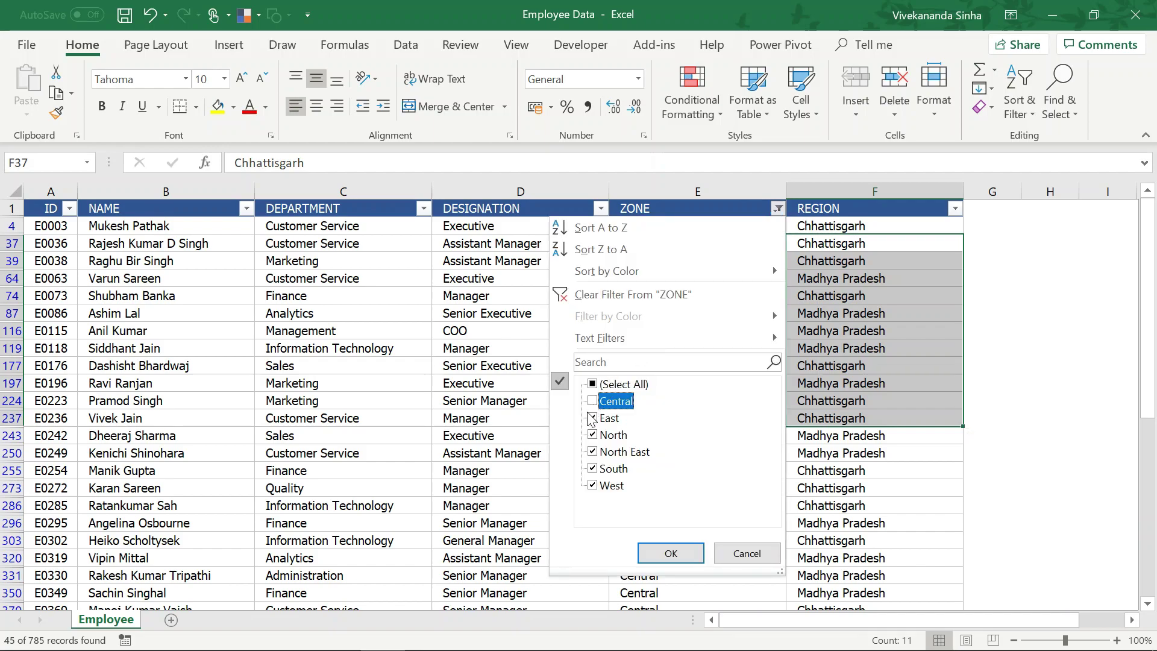
left_click(592, 386)
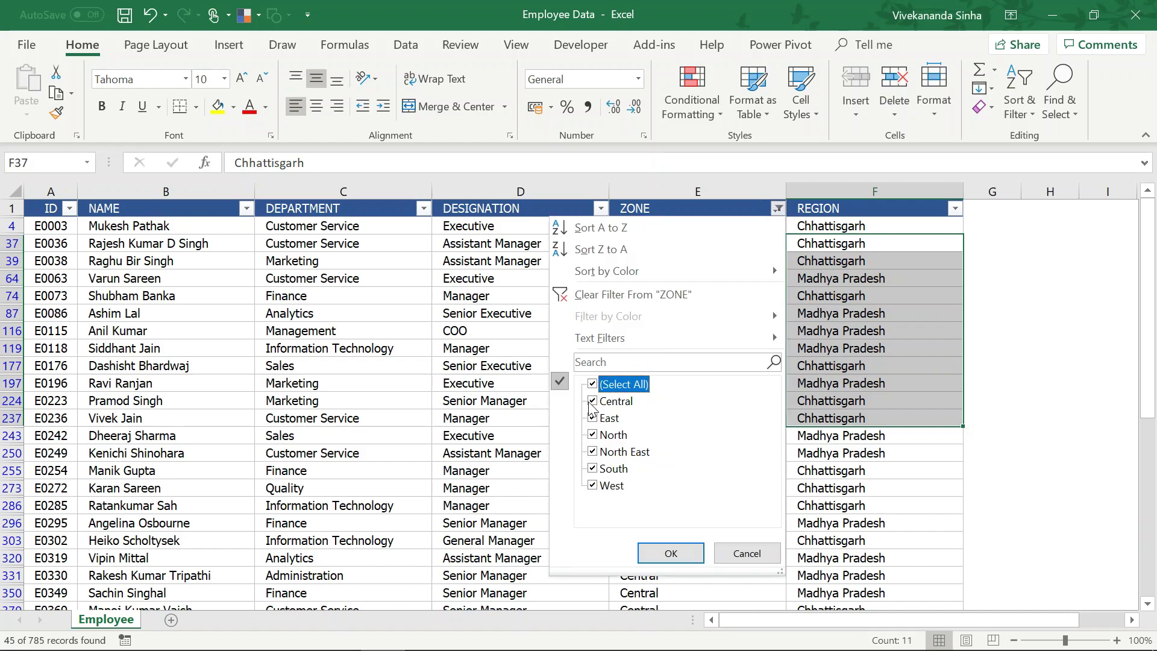
left_click(592, 385)
left_click(593, 418)
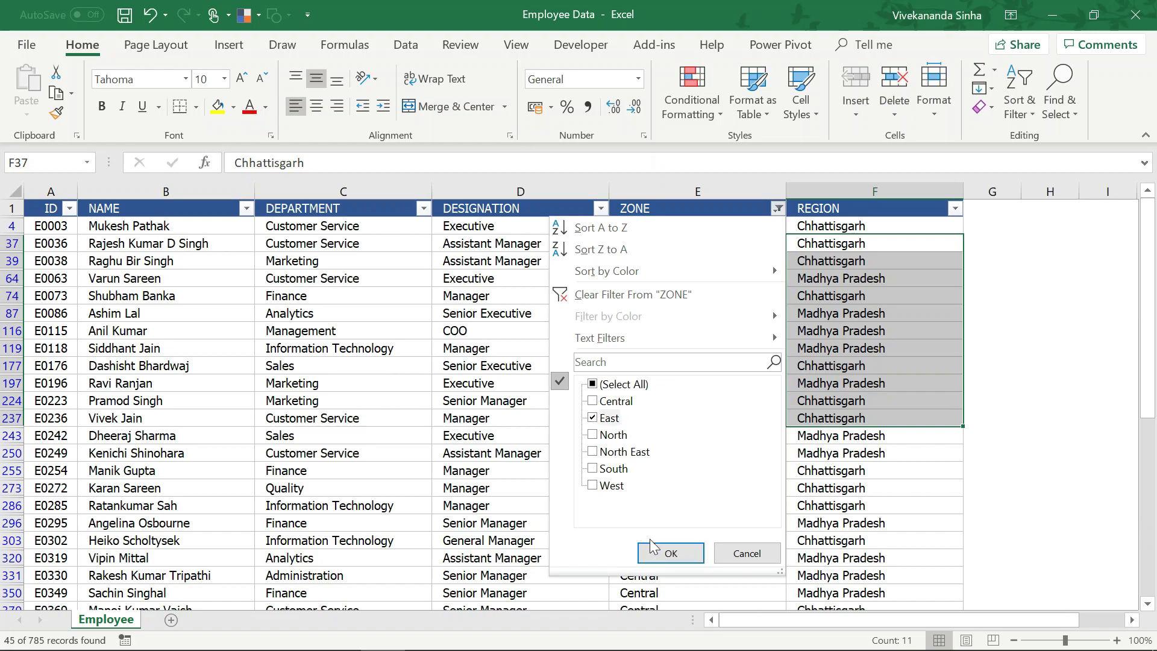
left_click(666, 552)
Check the East regions in the REGION filter list: Bihar, Jharkhand, Odisha and West Bengal
left_click(836, 258)
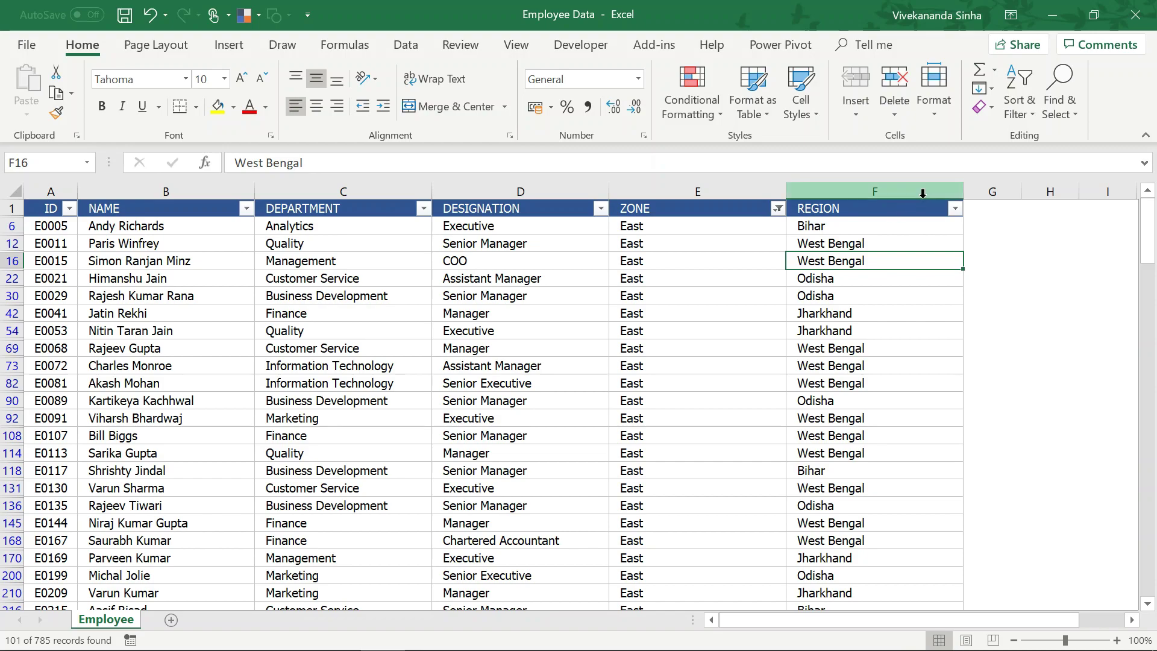
left_click(956, 208)
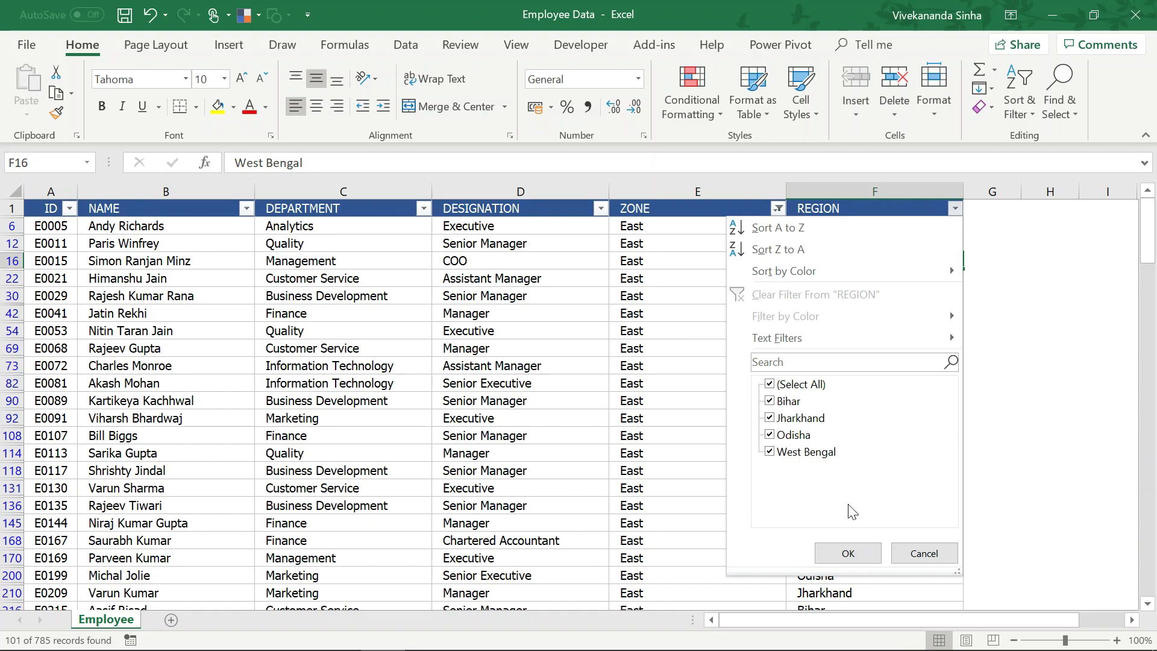
left_click(914, 554)
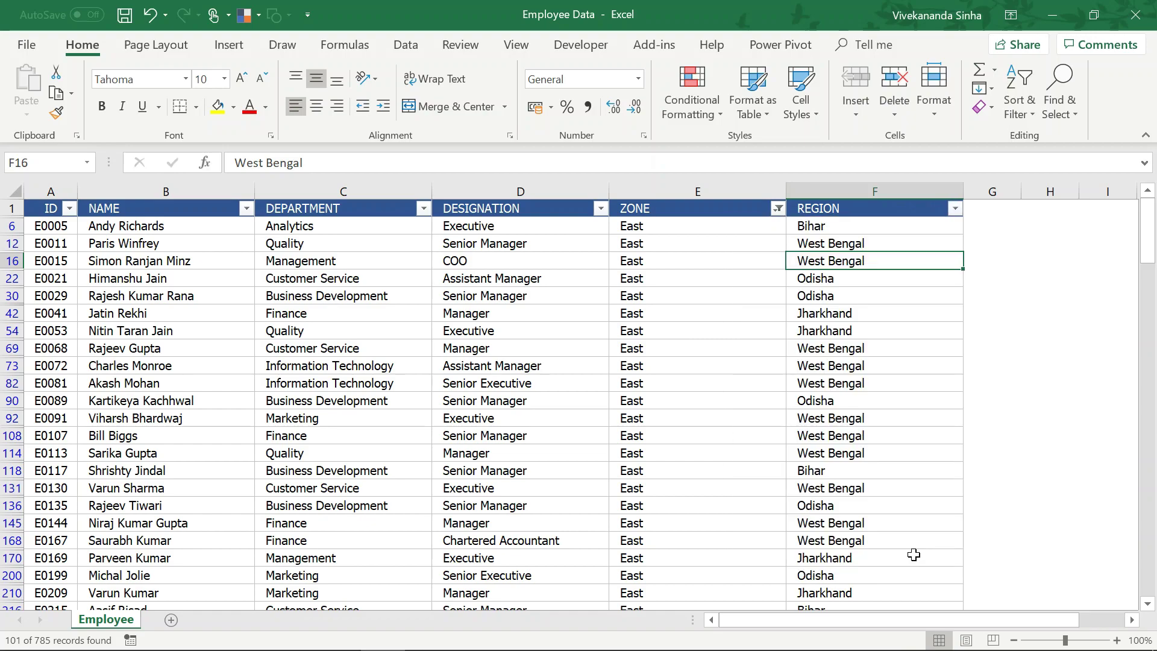
Reset the ZONE filter to (Select All) so all 785 employee rows show again
left_click(778, 210)
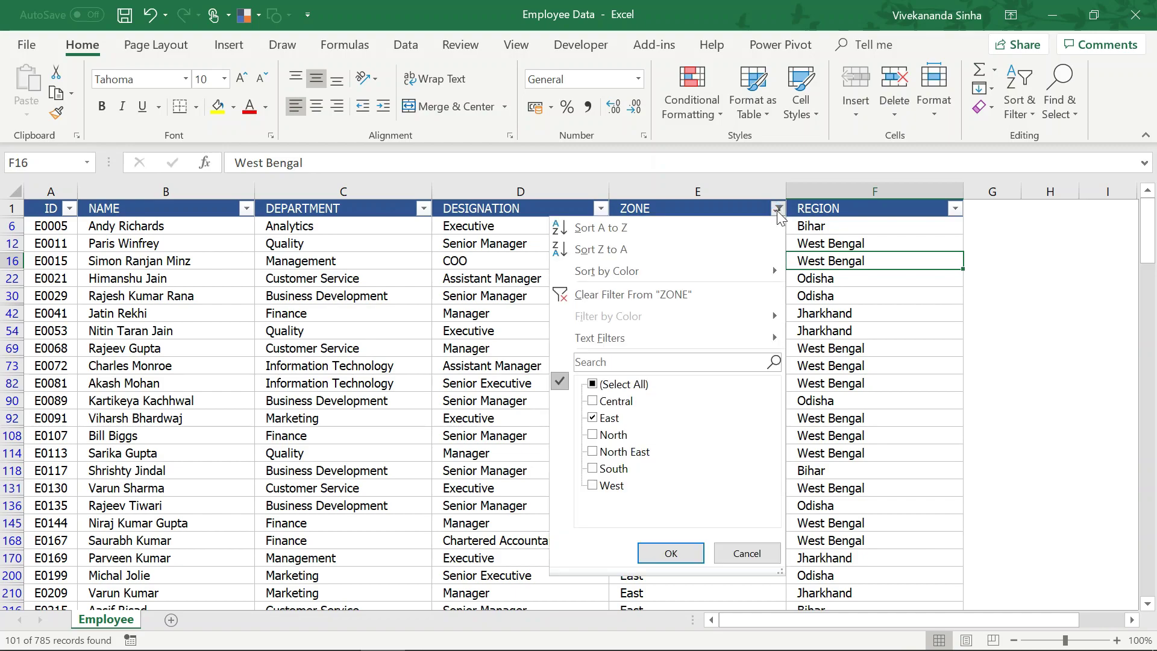
left_click(594, 389)
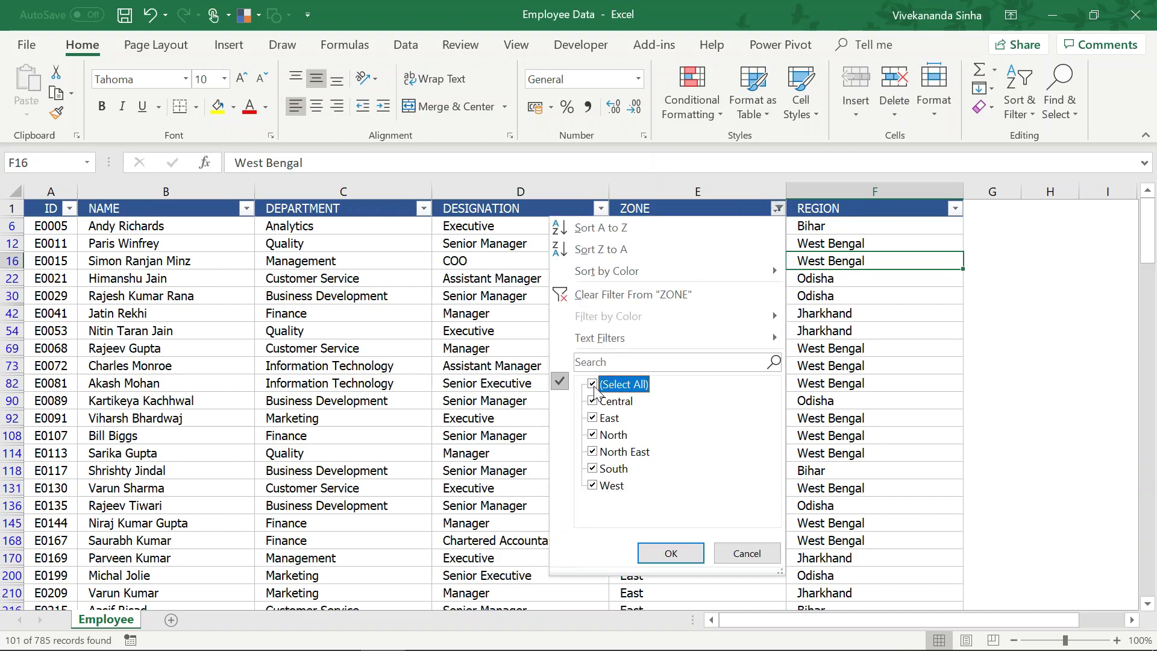
left_click(671, 553)
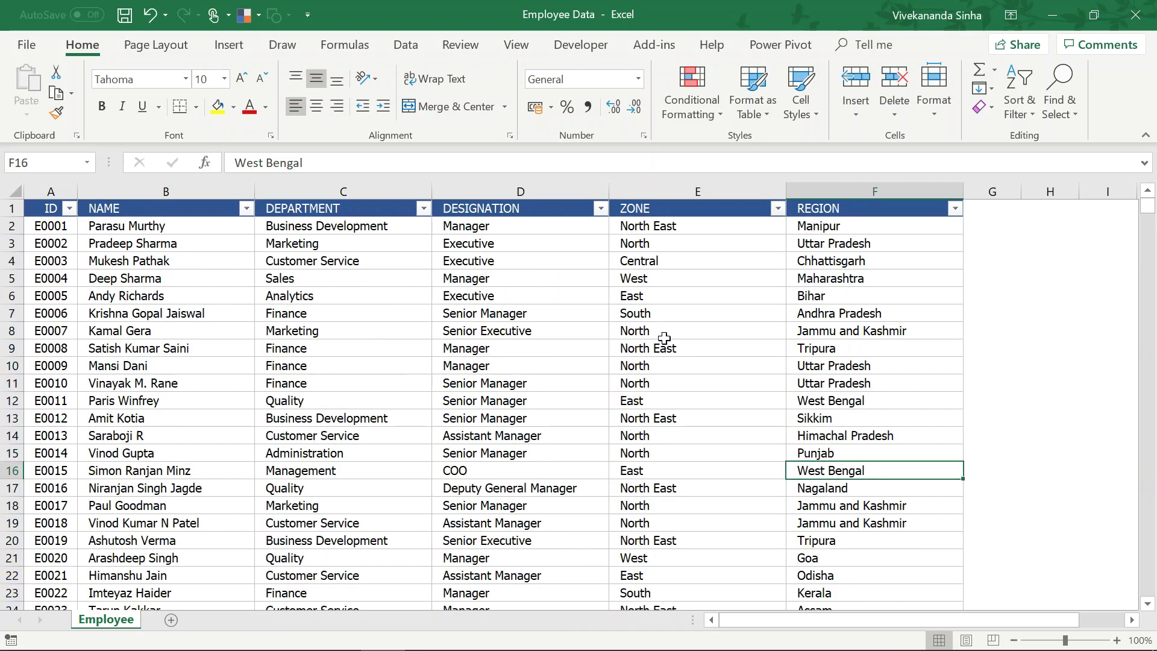
left_click(657, 301)
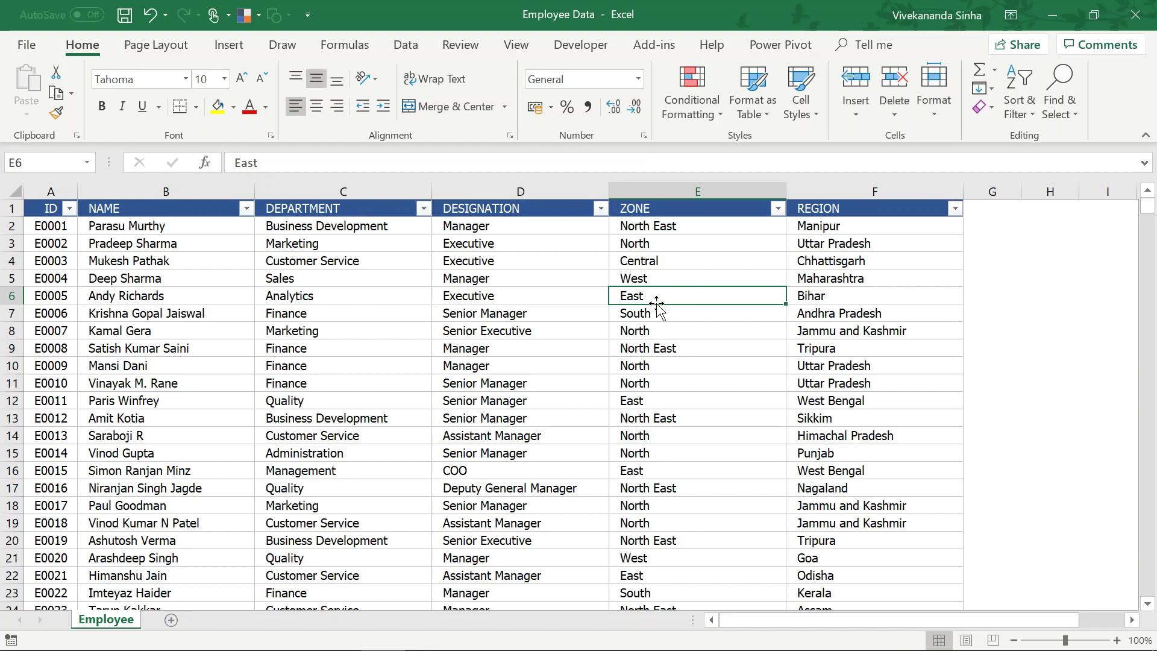
left_click(223, 46)
Insert a PivotTable on a new sheet with ZONE as rows and Count of REGION as values
left_click(35, 85)
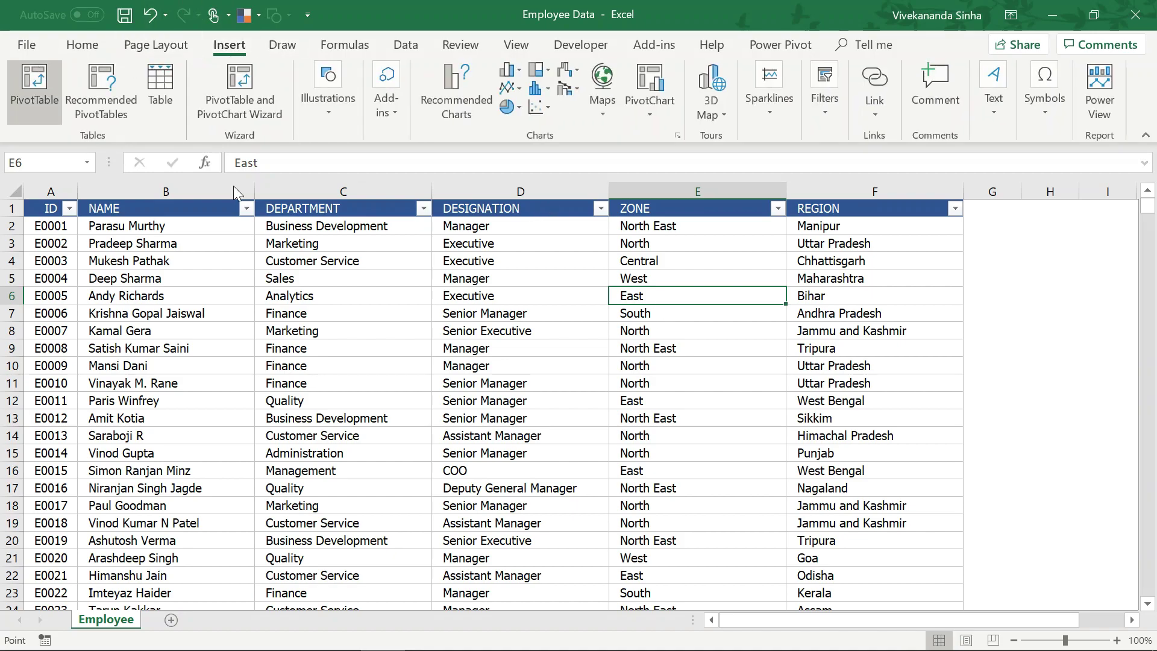
left_click(595, 504)
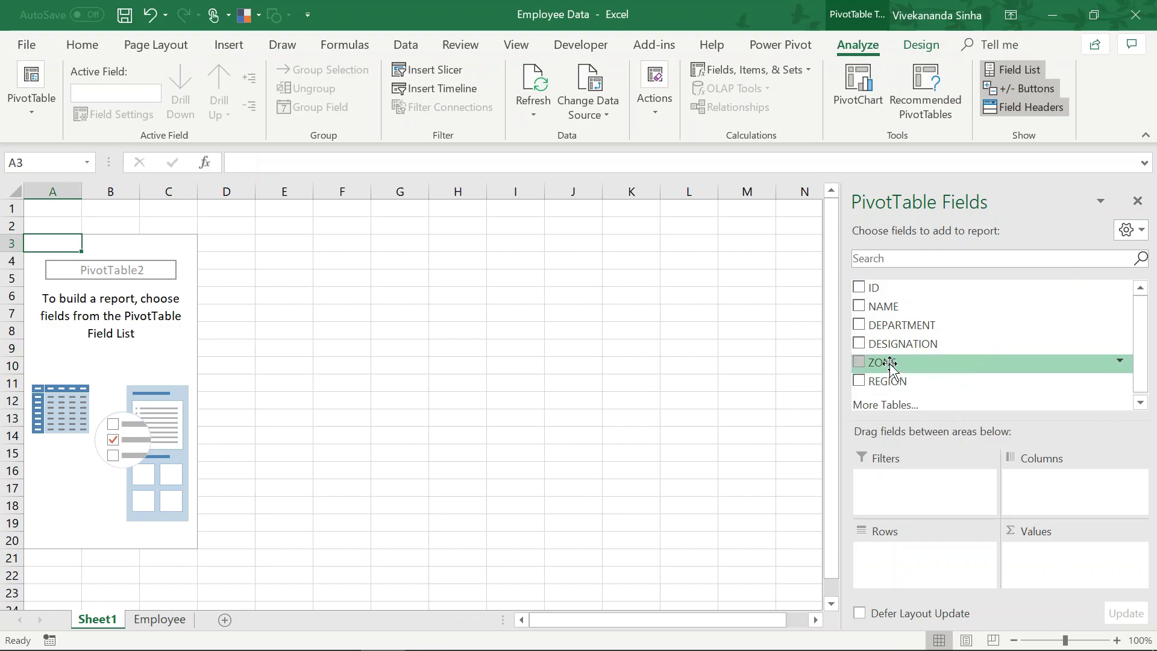
left_click_drag(891, 362, 891, 555)
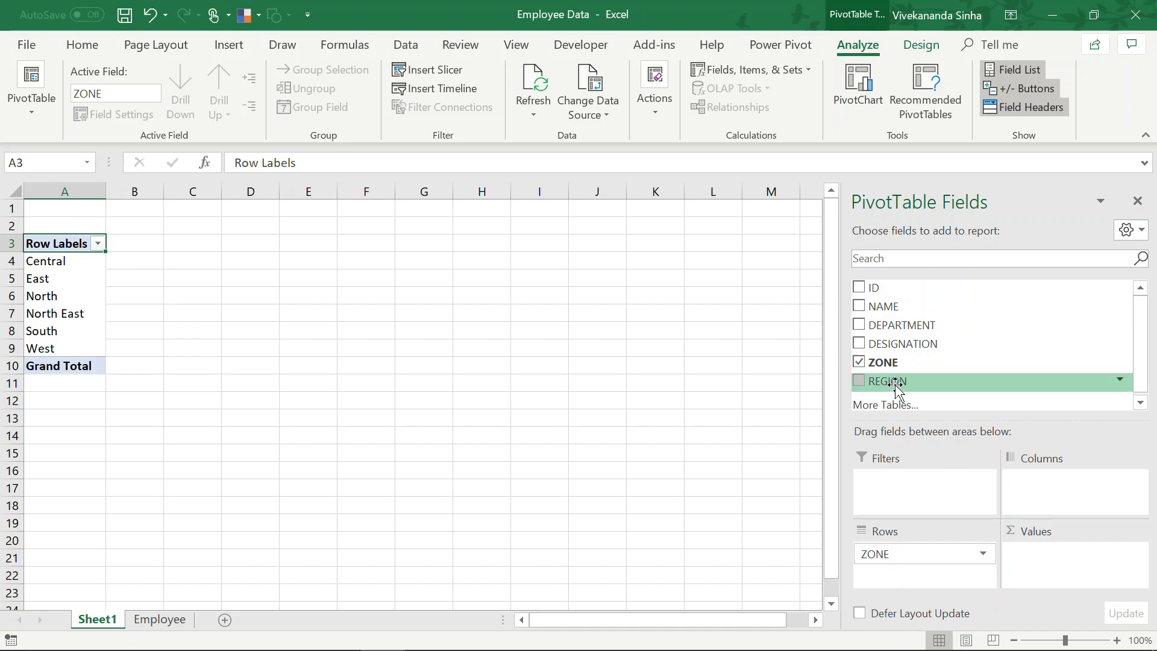
left_click_drag(894, 389, 1047, 557)
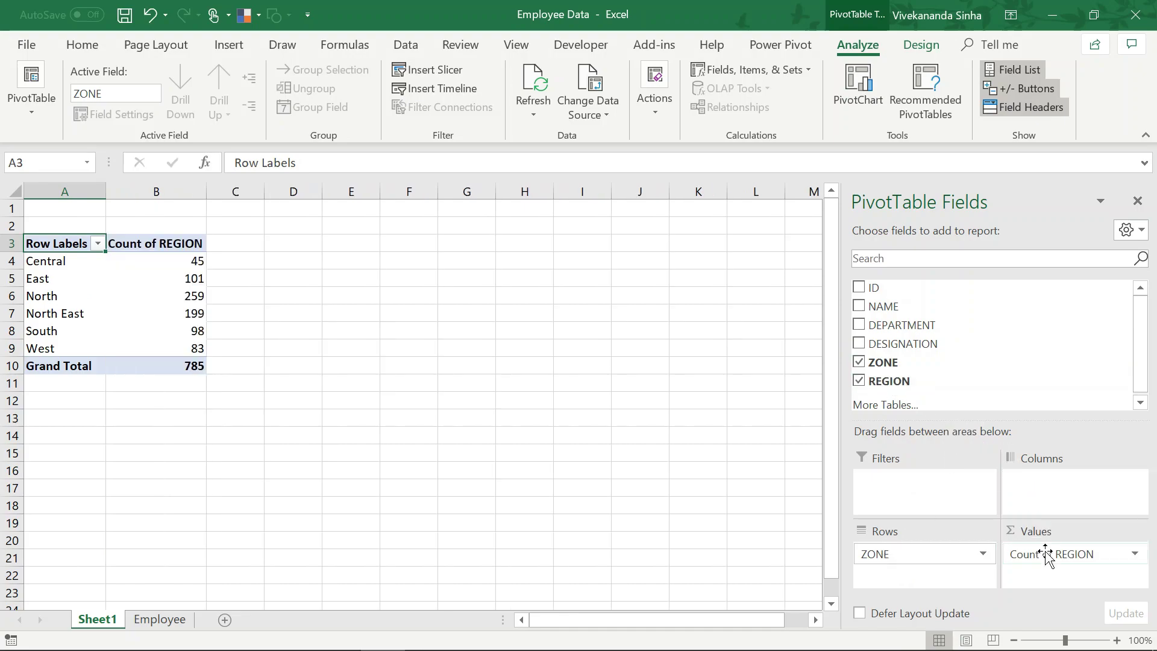
left_click(198, 264)
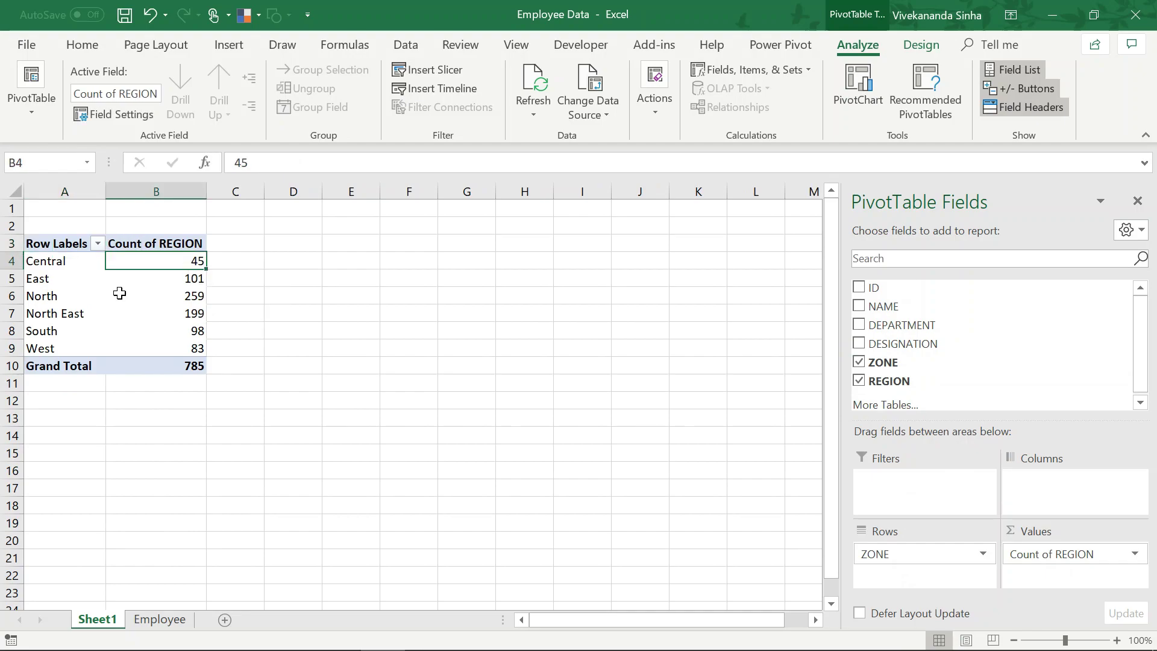
left_click(191, 279)
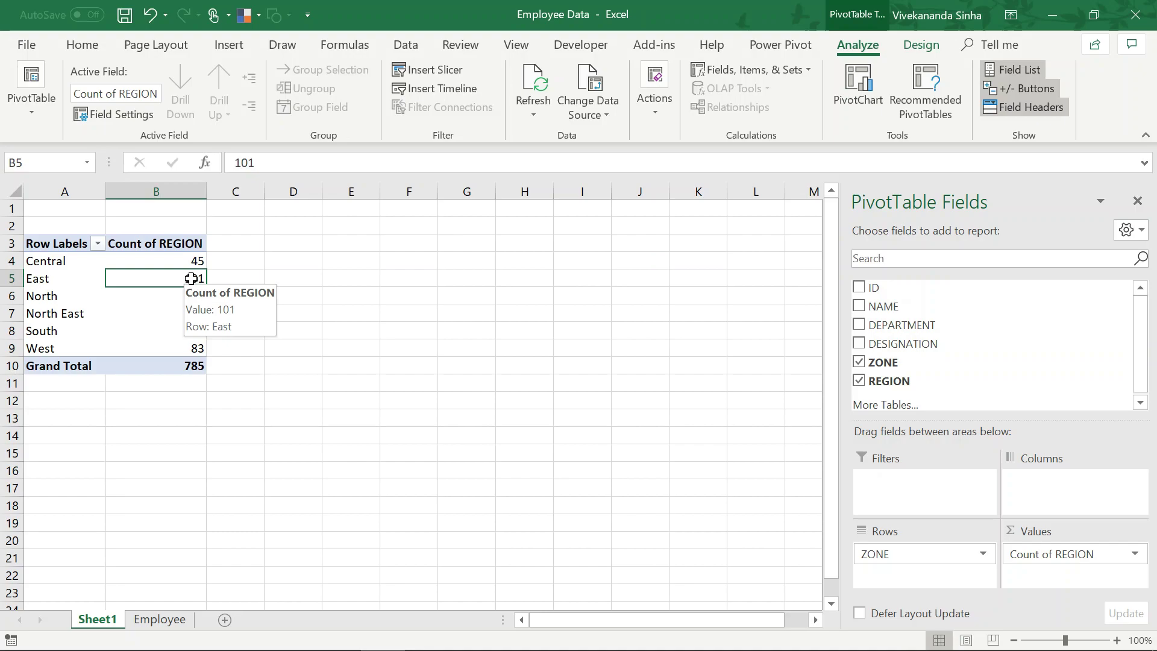
left_click(191, 364)
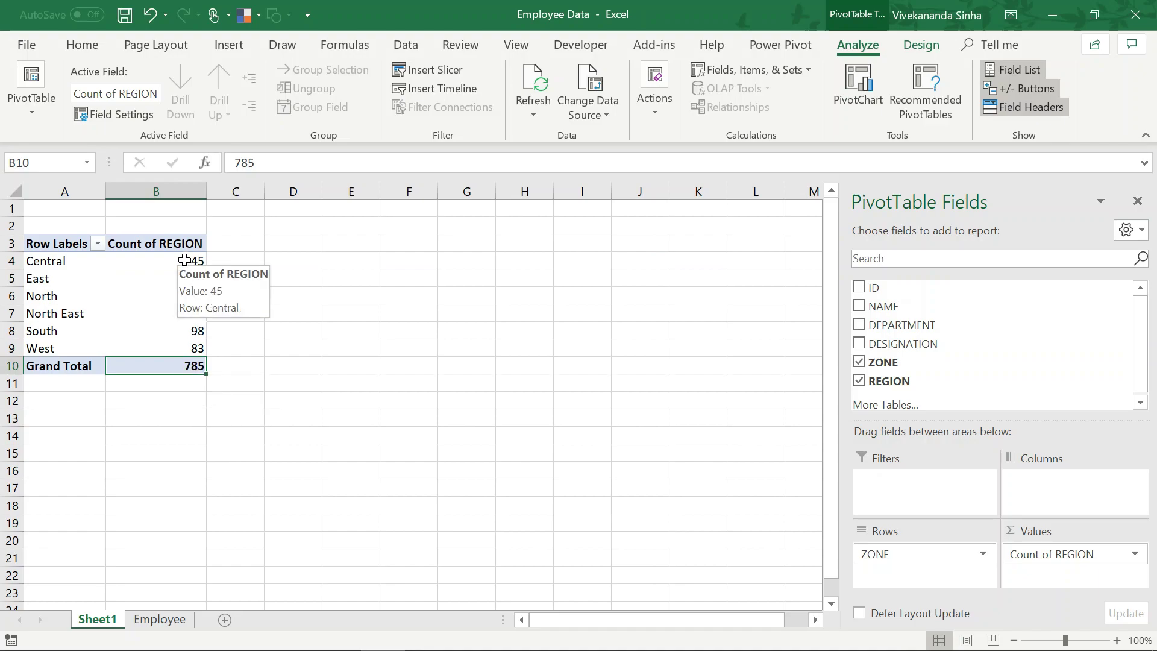
left_click(185, 260)
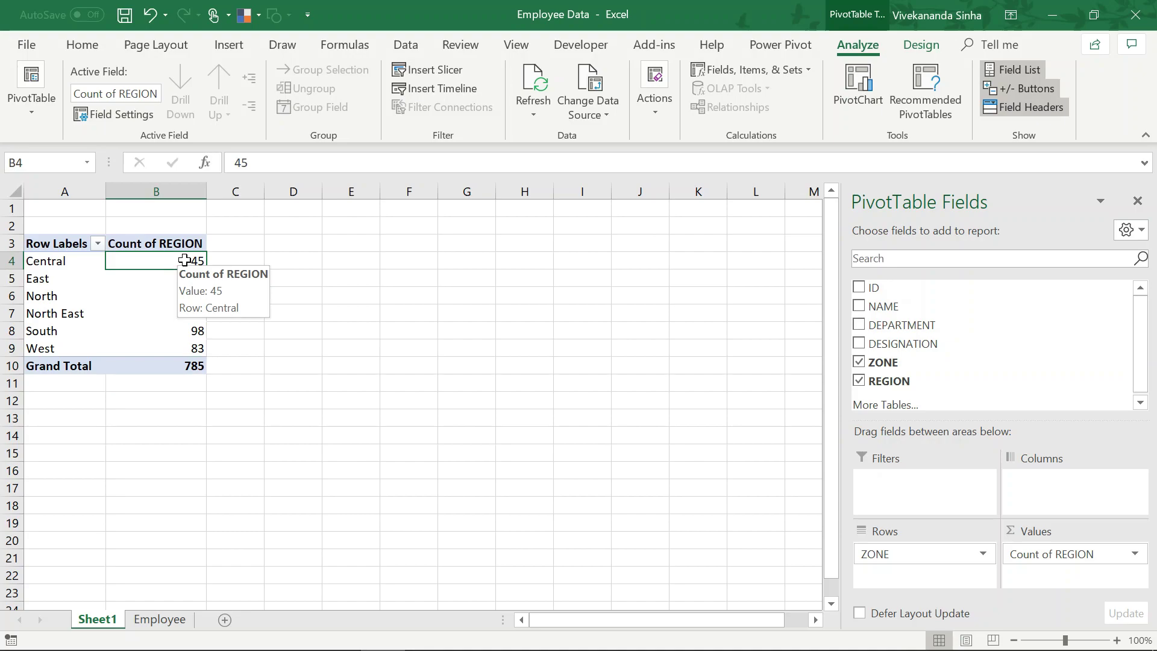
Insert a PivotTable from the Employee sheet onto new Sheet2, with 'Add this data to the Data Model' ticked
left_click(156, 621)
left_click(235, 278)
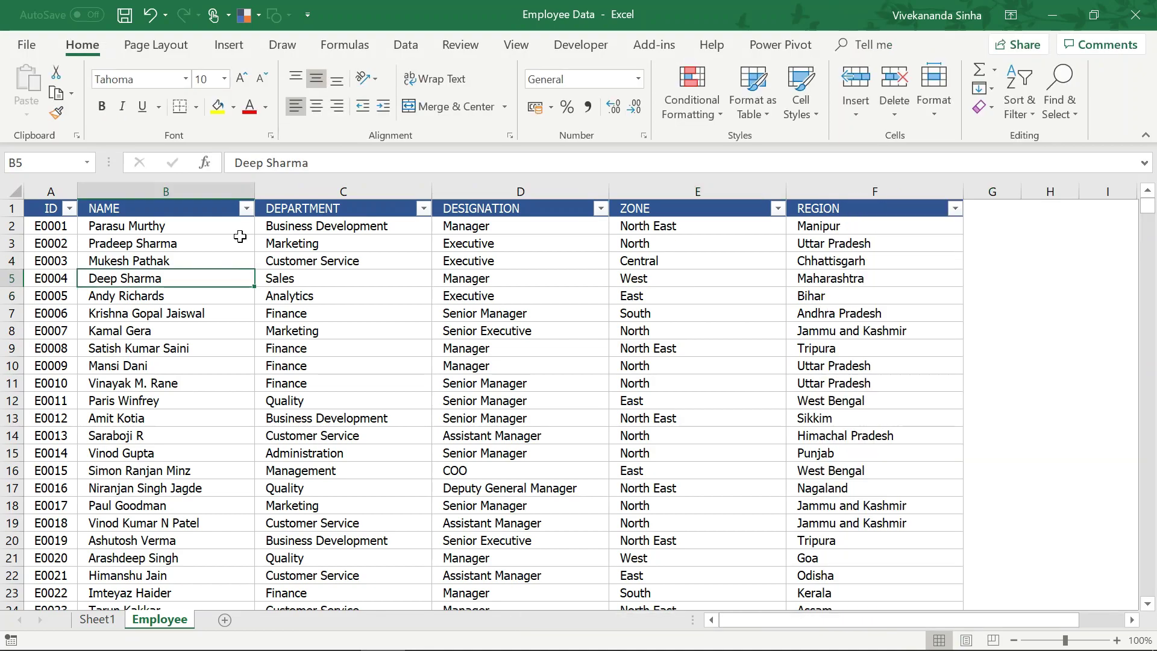
left_click(229, 45)
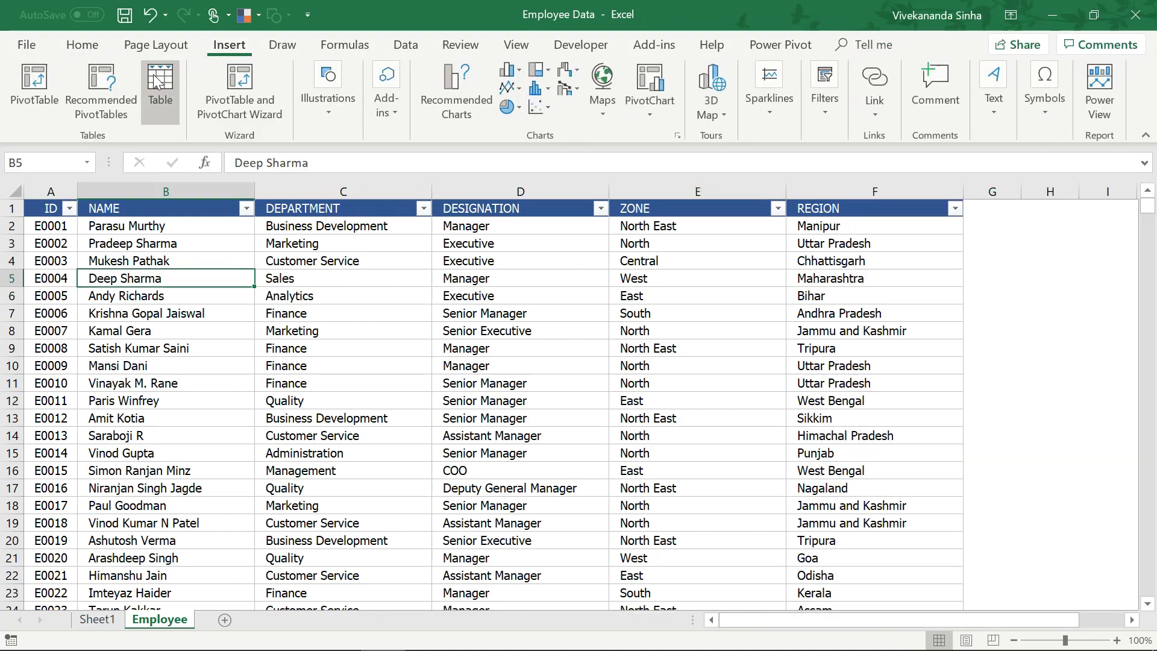
left_click(38, 85)
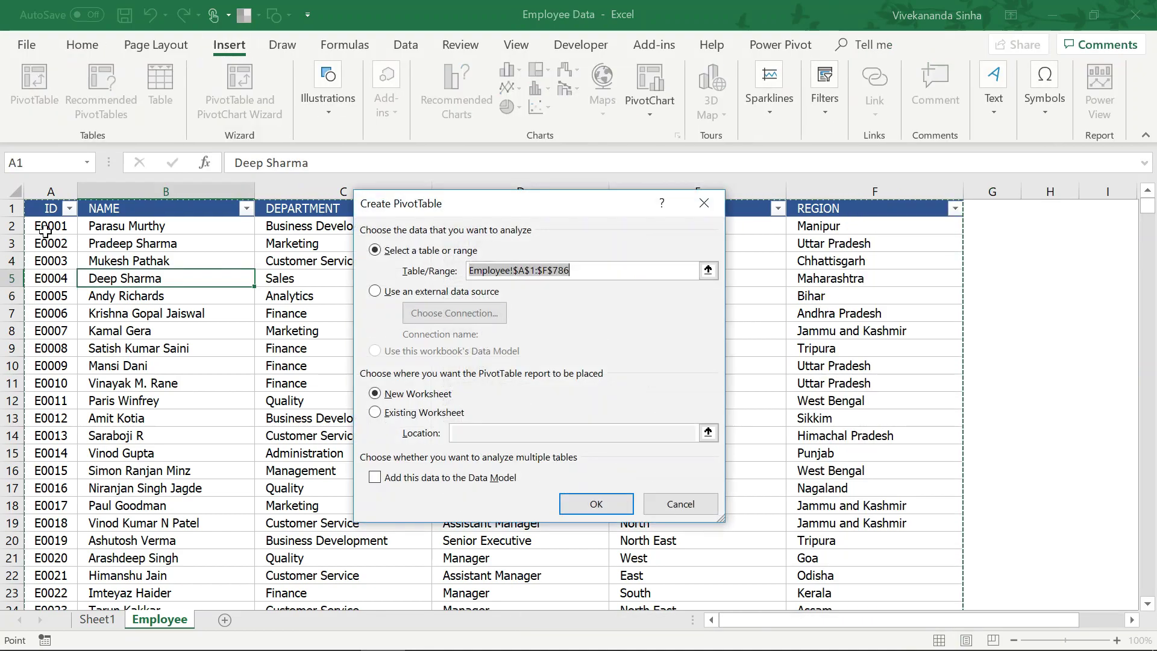
left_click(402, 481)
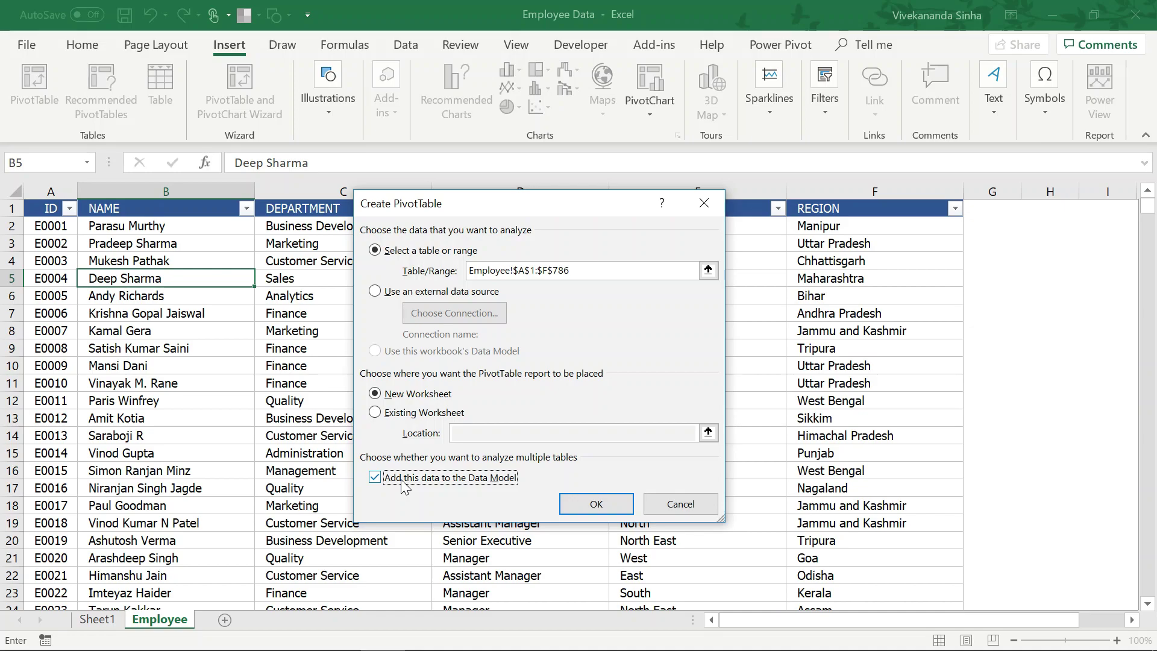
left_click(618, 509)
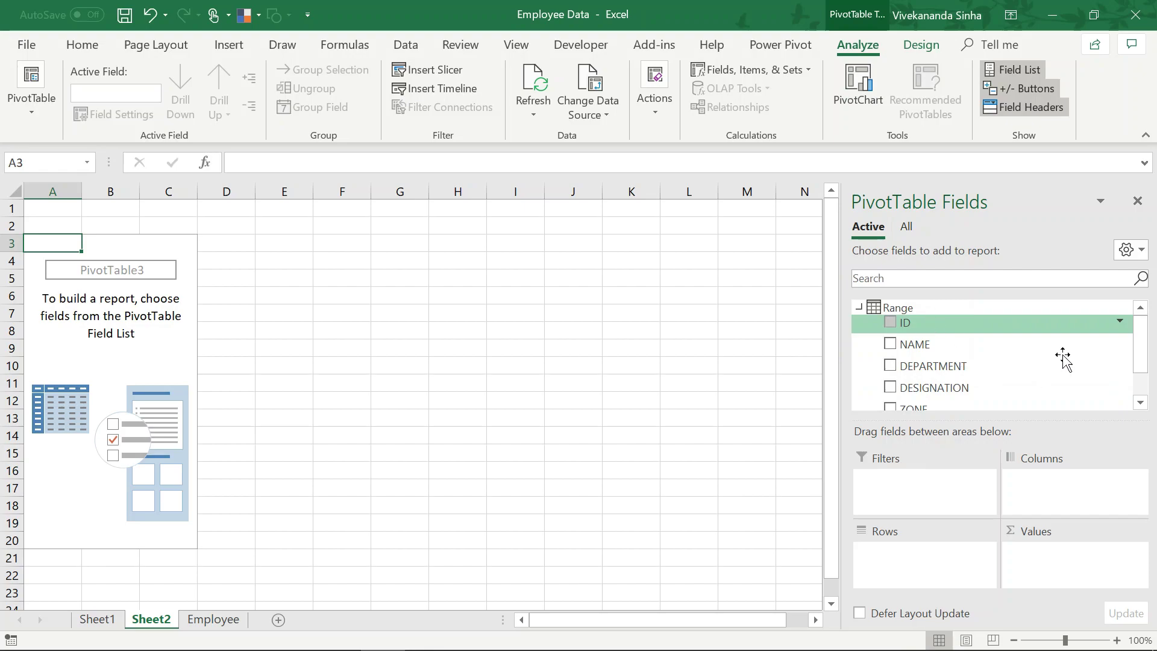
Put ZONE in Rows and Count of REGION in Values on Sheet2, matching Sheet1's total of 785
scroll(1145, 358, "down", 2)
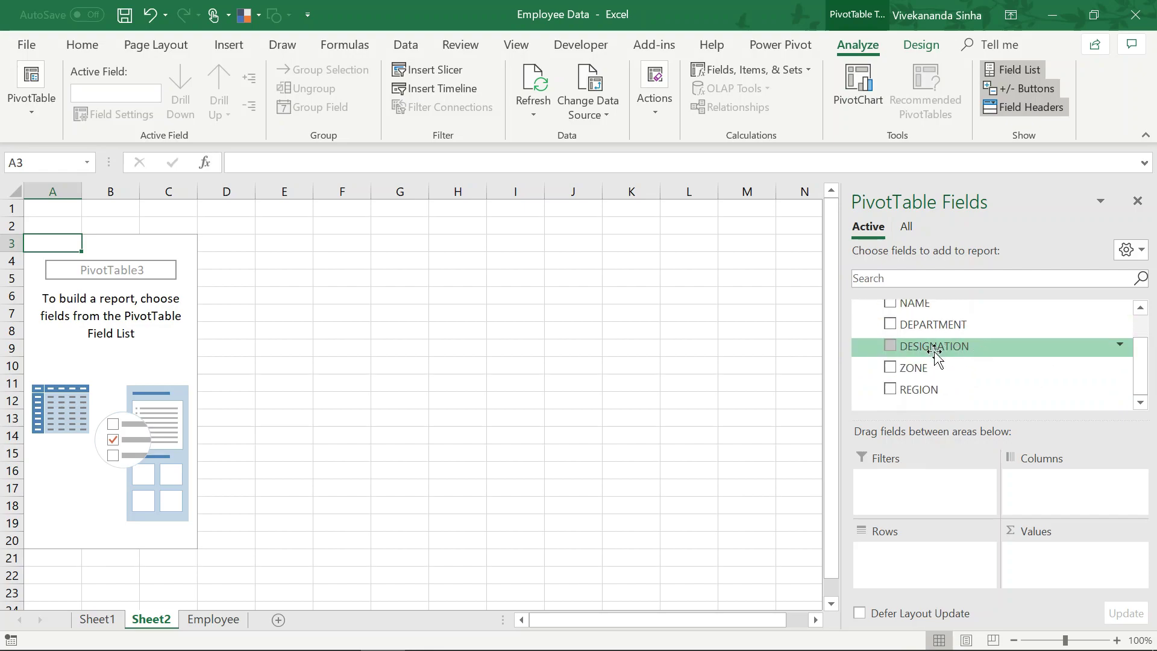
left_click_drag(917, 369, 898, 557)
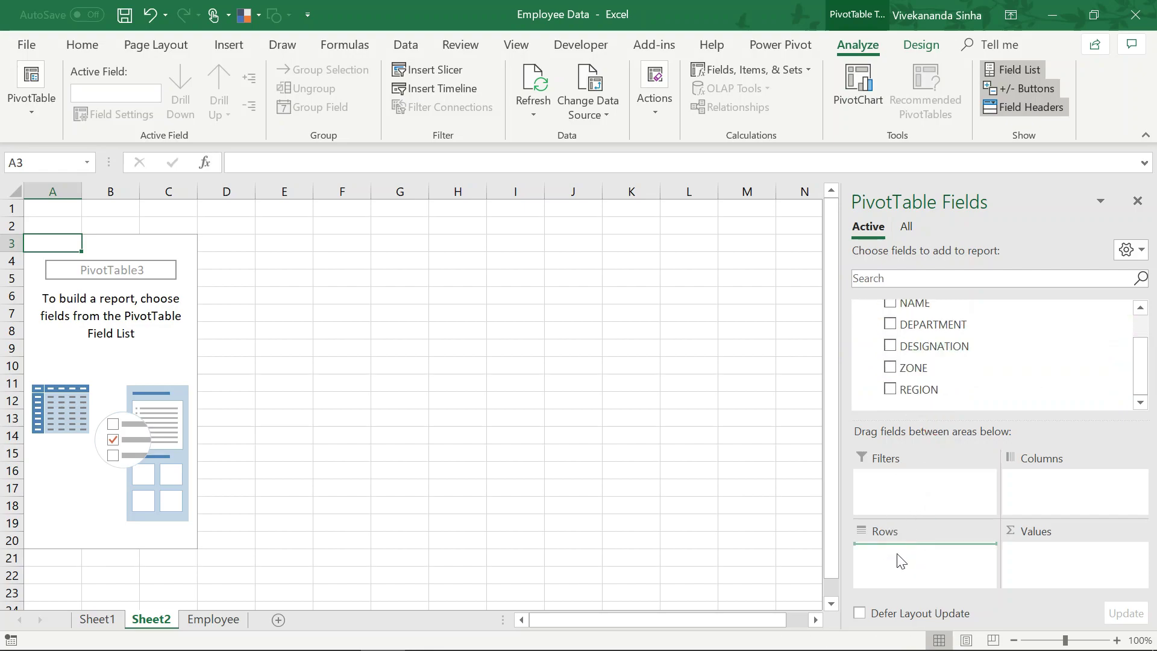
left_click_drag(920, 390, 1059, 579)
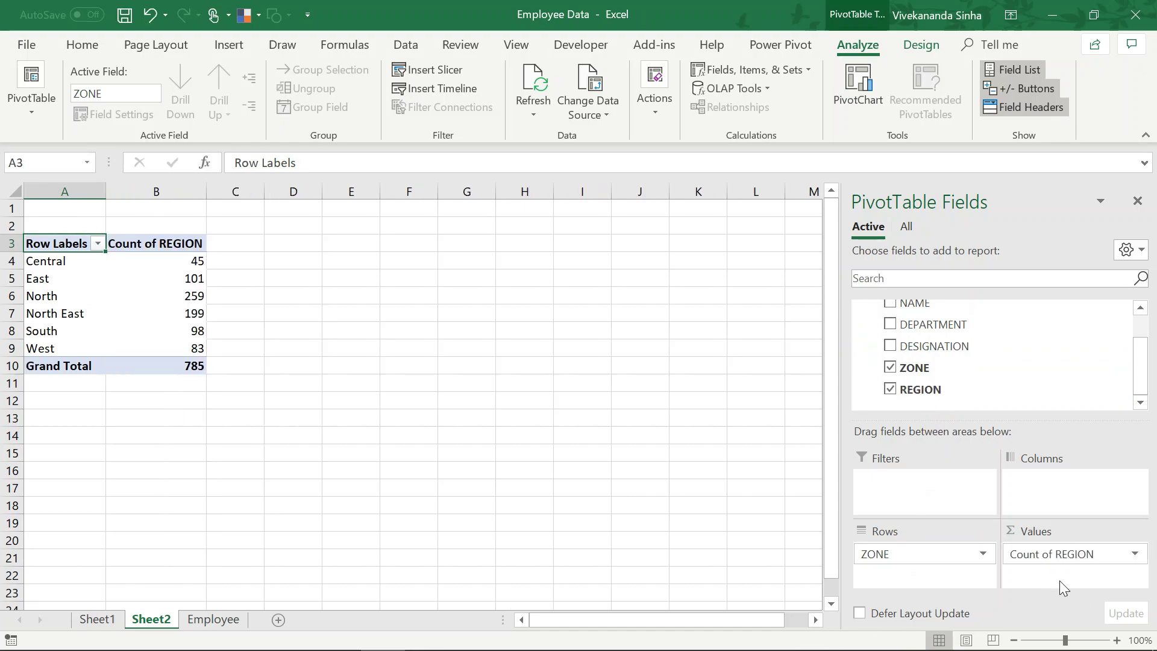
left_click(115, 622)
Summarize REGION by Distinct Count on Sheet2, giving Central 2, East 4, North 9, total 30
left_click(152, 621)
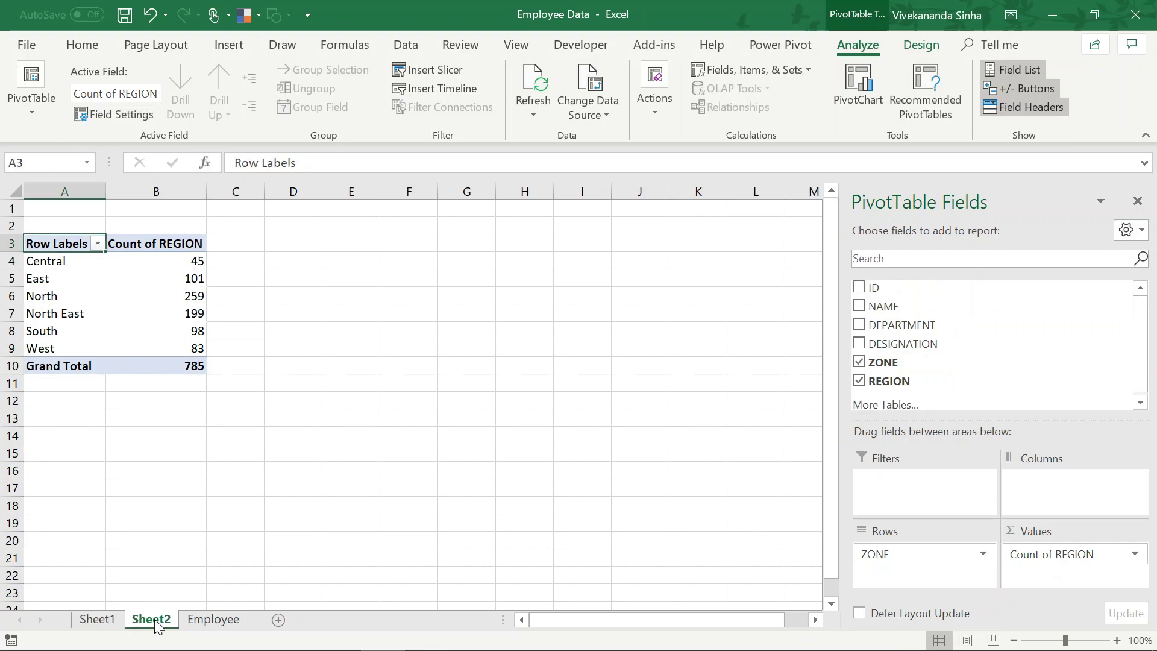
left_click(186, 264)
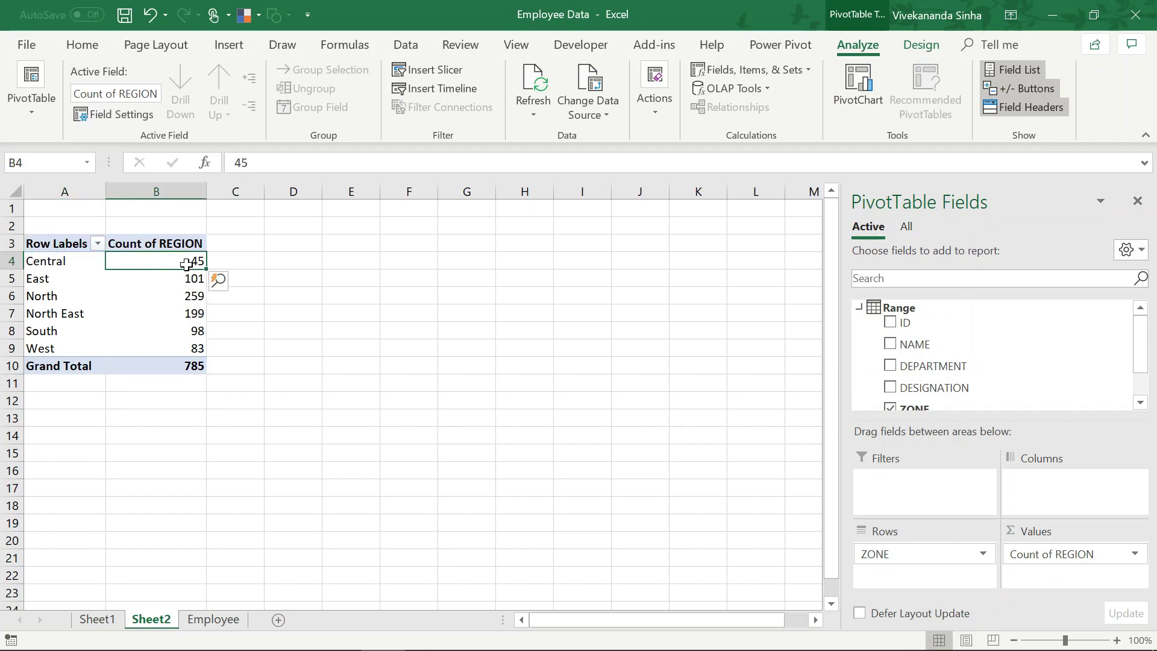
right_click(186, 264)
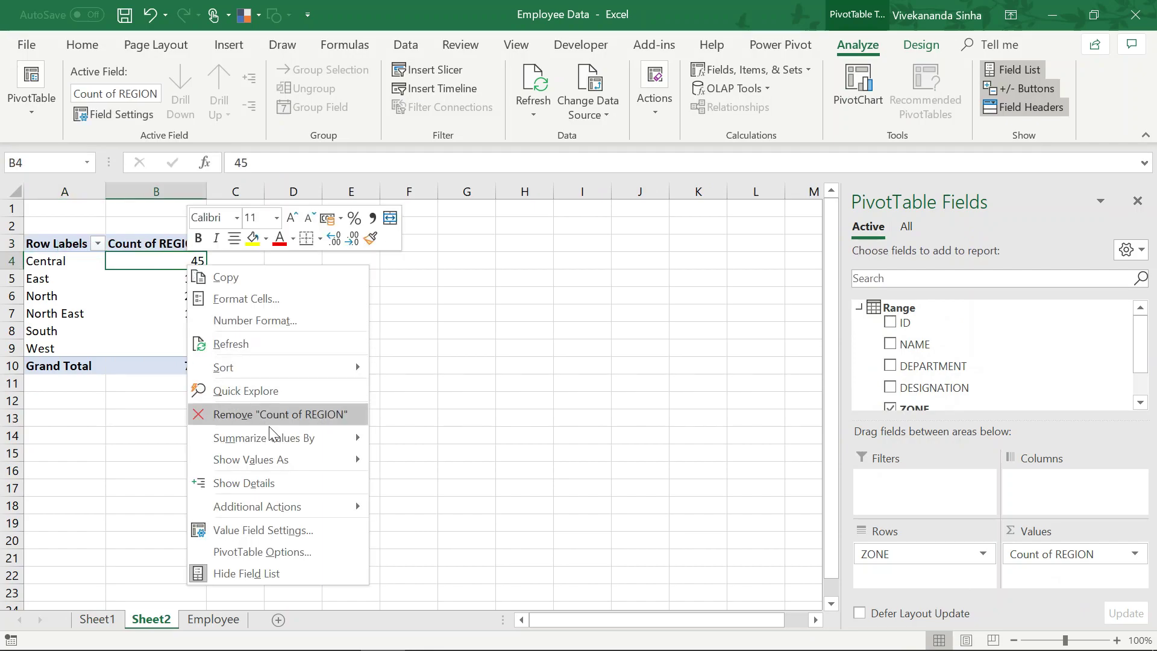
mouse_move(264, 437)
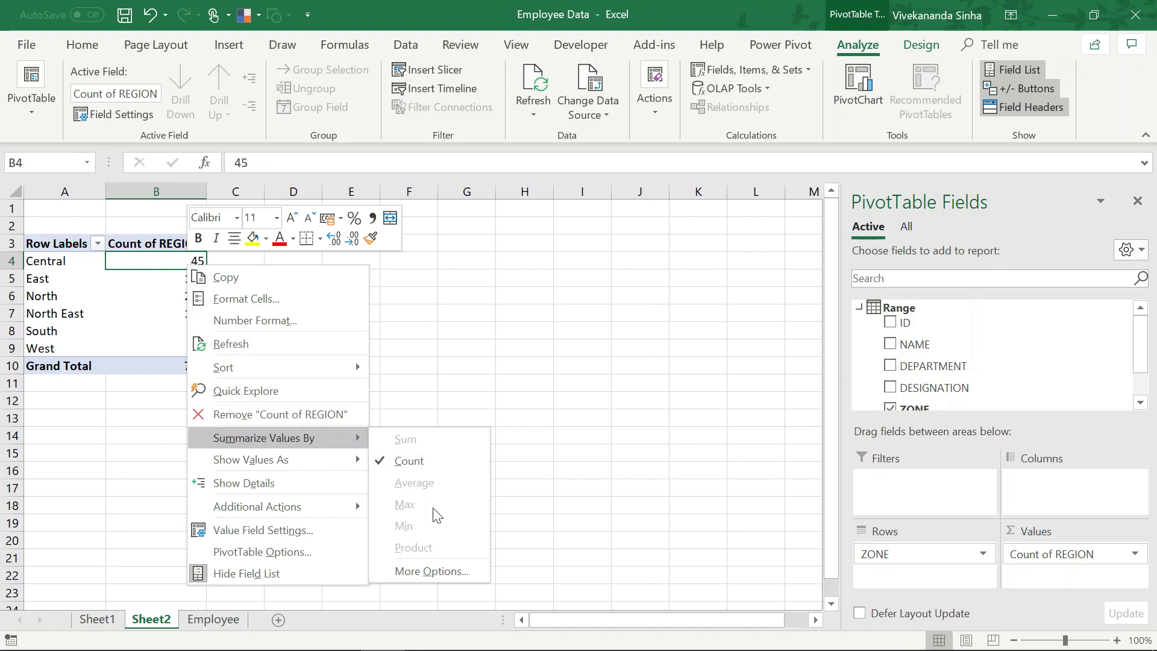
left_click(429, 571)
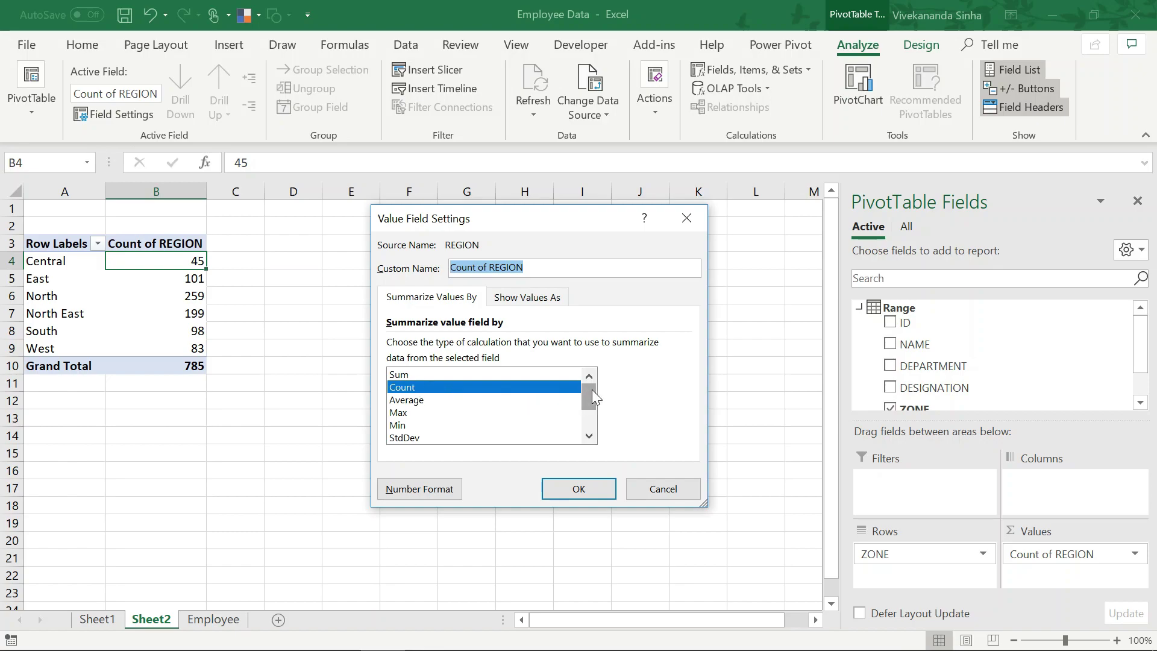
left_click_drag(592, 397, 590, 419)
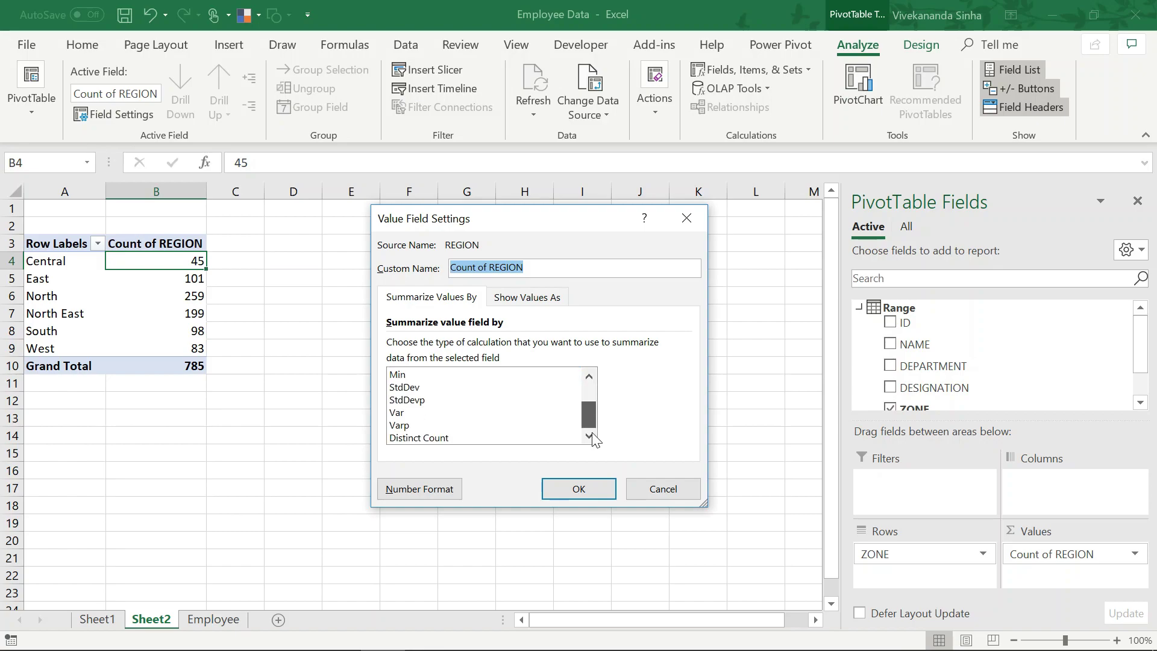
left_click(425, 440)
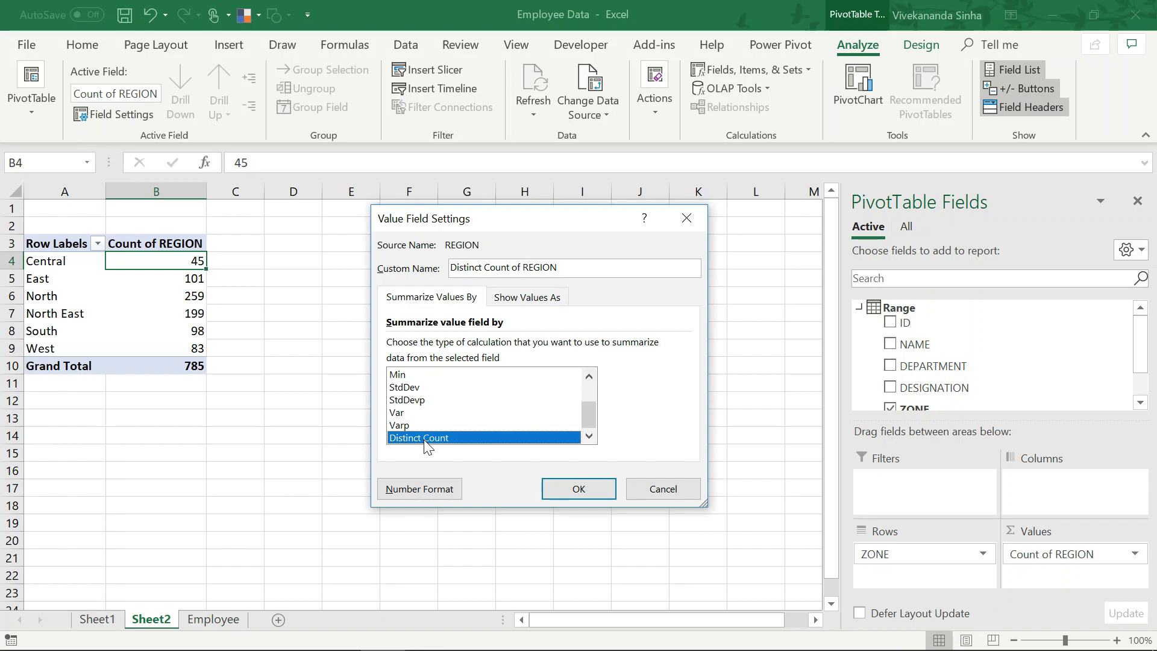
left_click(578, 488)
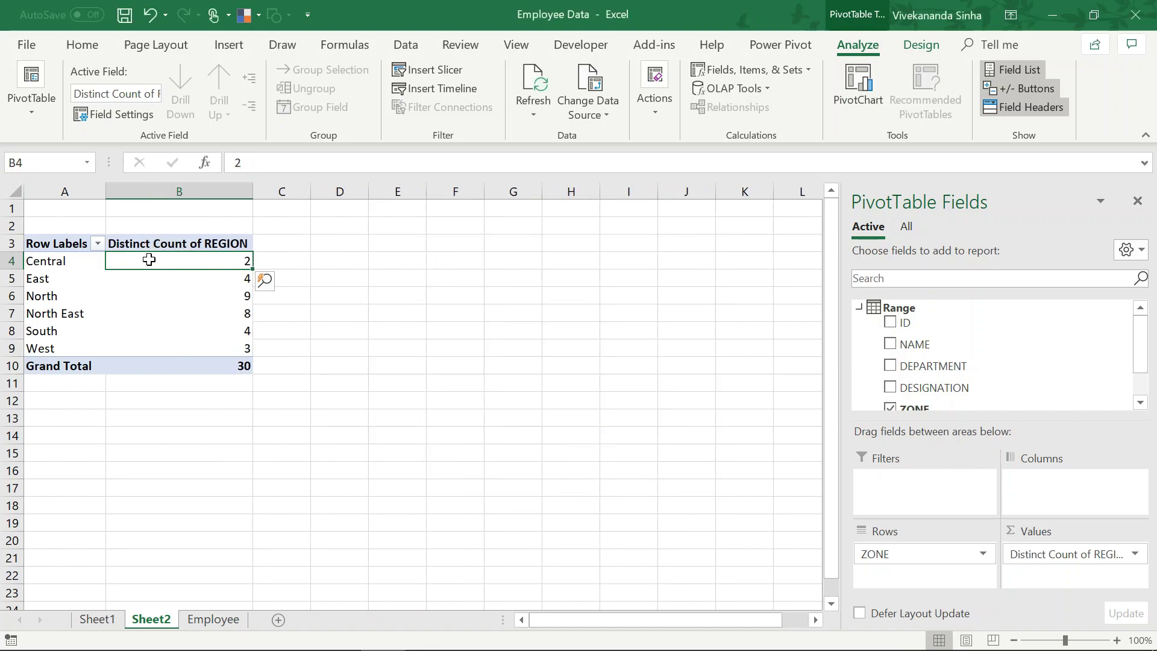
left_click(232, 277)
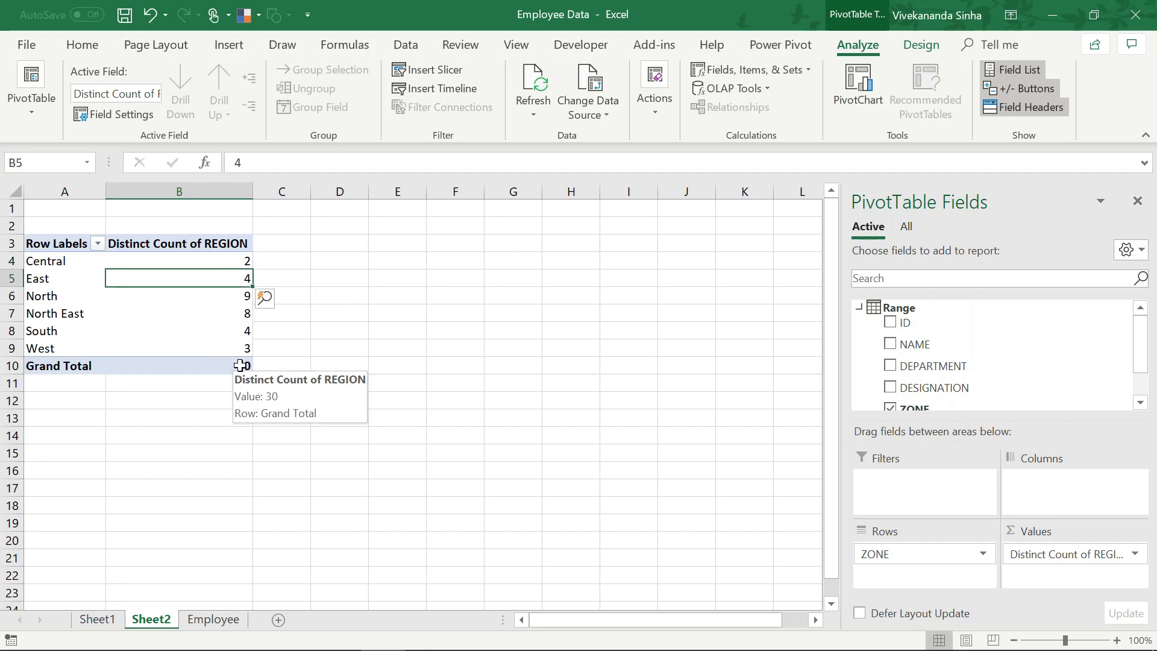
left_click(237, 365)
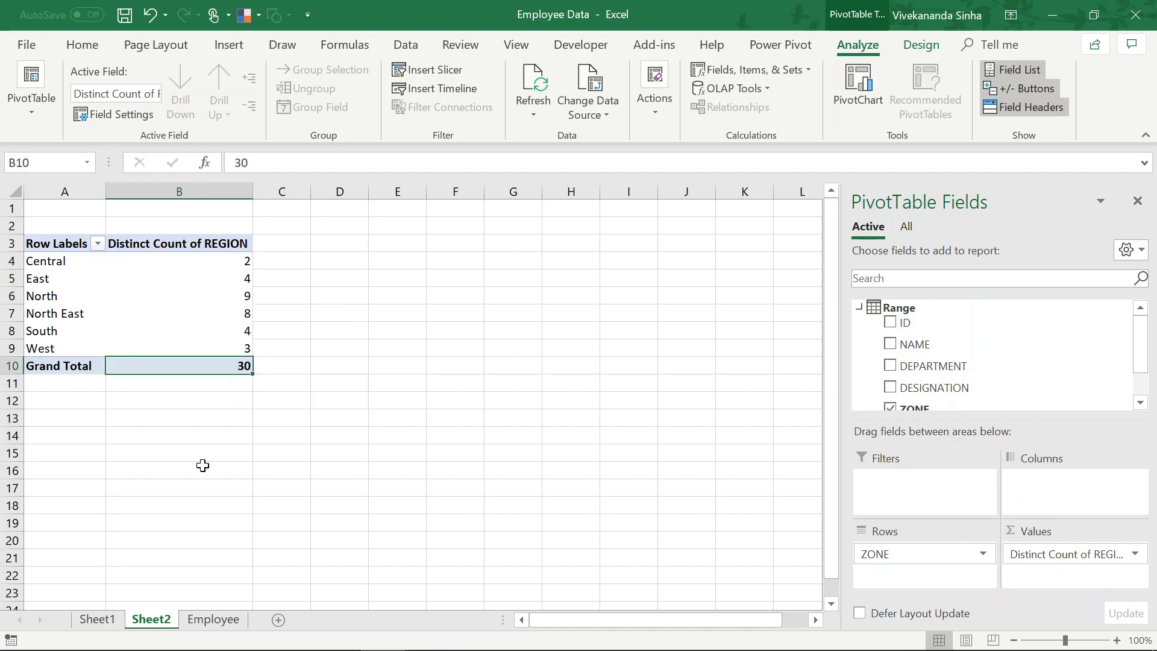
left_click(177, 244)
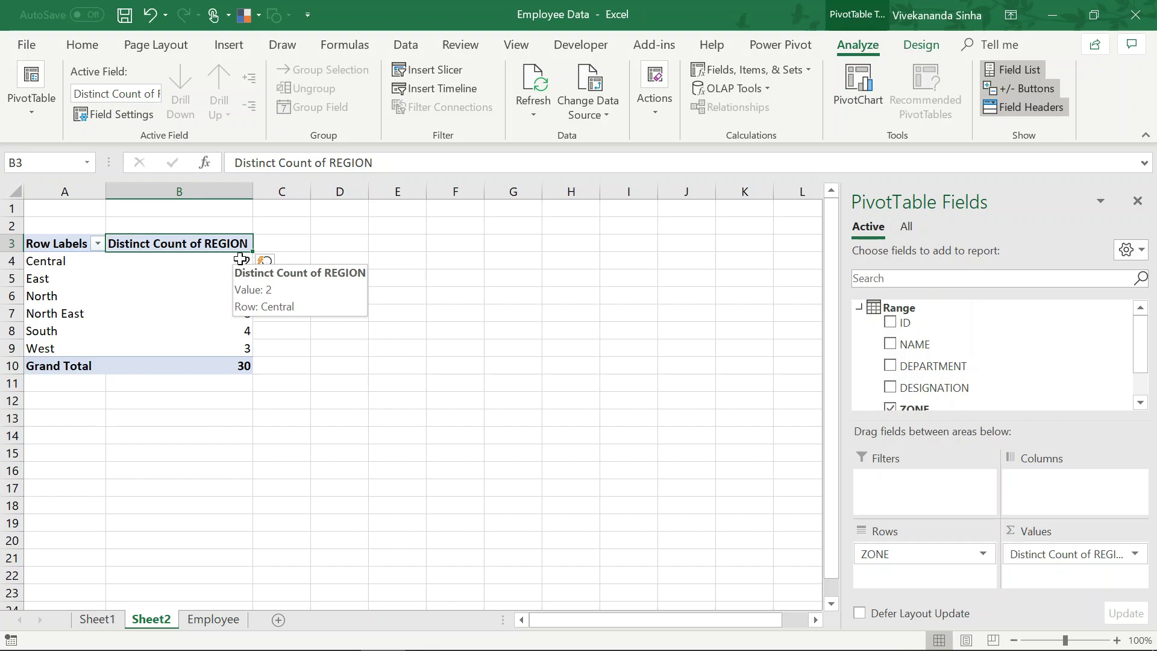
left_click(241, 258)
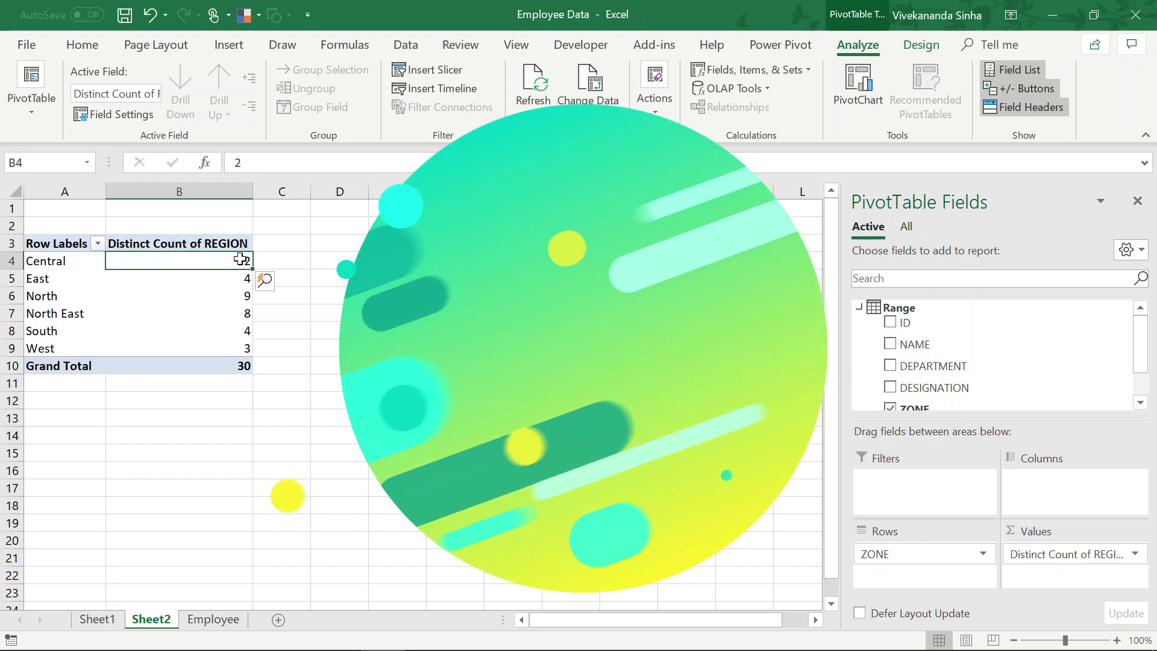